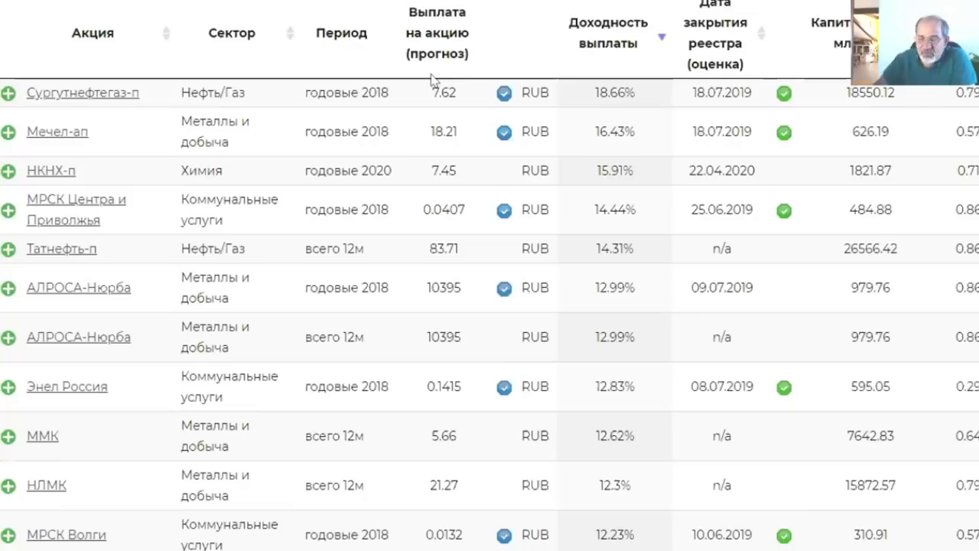
Examine the dividend table sorted by payout yield, from Сургутнефтегаз-п down to the roughly 7% yields, comparing payouts and registry closing dates
{"action": "mouse_move", "coordinate": [503, 92]}
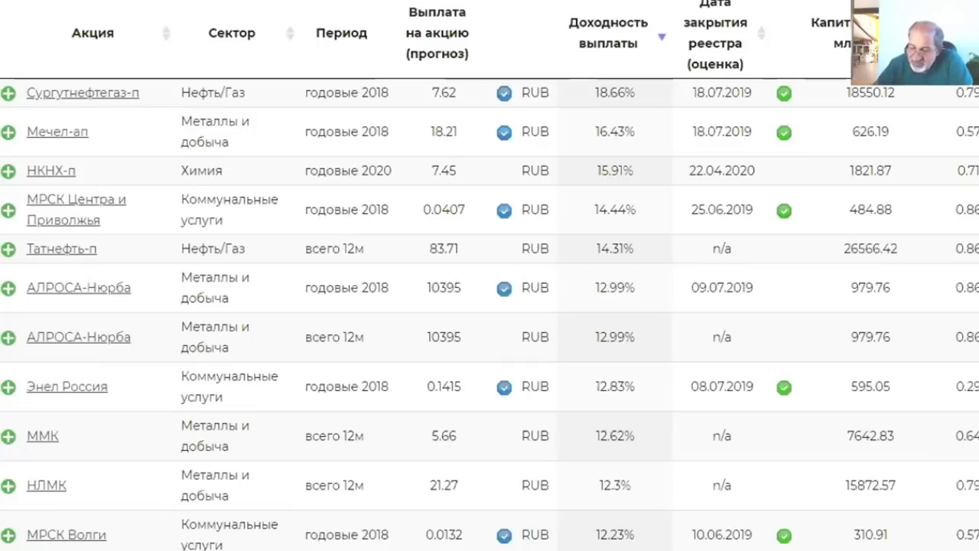
{"action": "scroll", "coordinate": [489, 306], "scroll_direction": "down", "scroll_amount": 1}
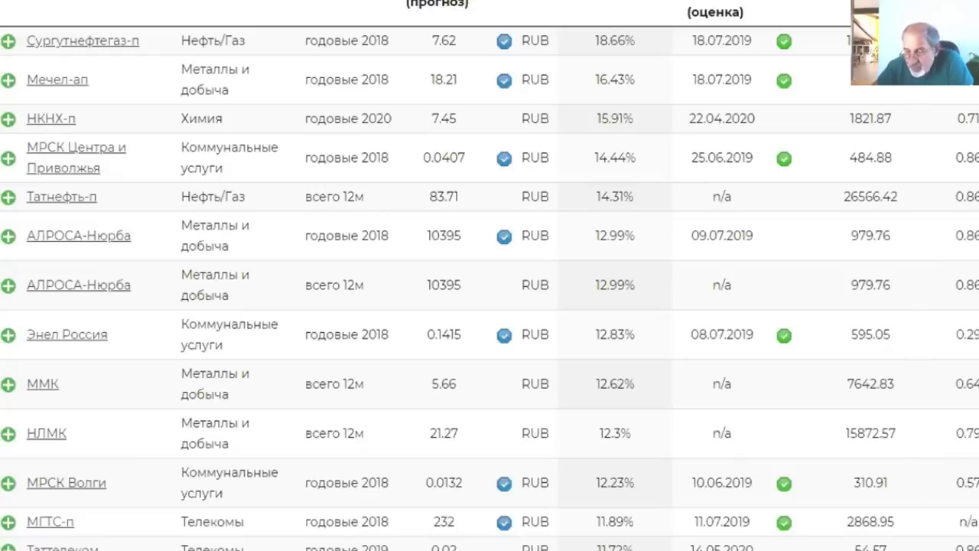
{"action": "scroll", "coordinate": [490, 275], "scroll_direction": "down", "scroll_amount": 1}
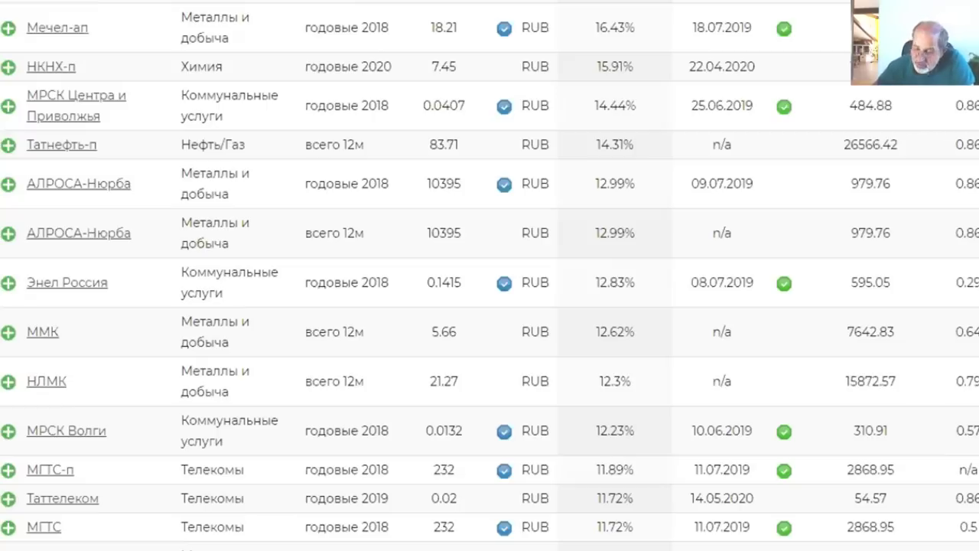
{"action": "scroll", "coordinate": [490, 276], "scroll_direction": "down", "scroll_amount": 1}
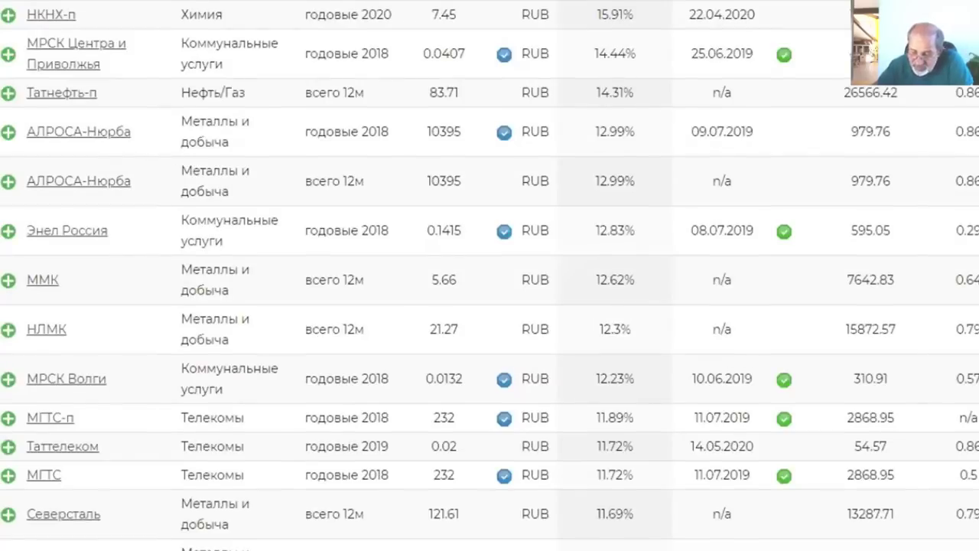
{"action": "scroll", "coordinate": [490, 276], "scroll_direction": "down", "scroll_amount": 1}
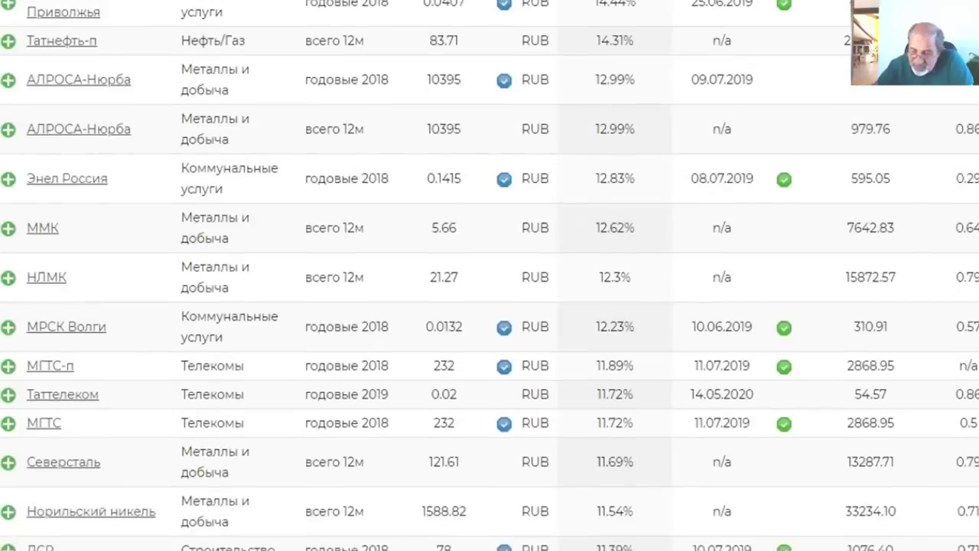
{"action": "scroll", "coordinate": [490, 275], "scroll_direction": "down", "scroll_amount": 1}
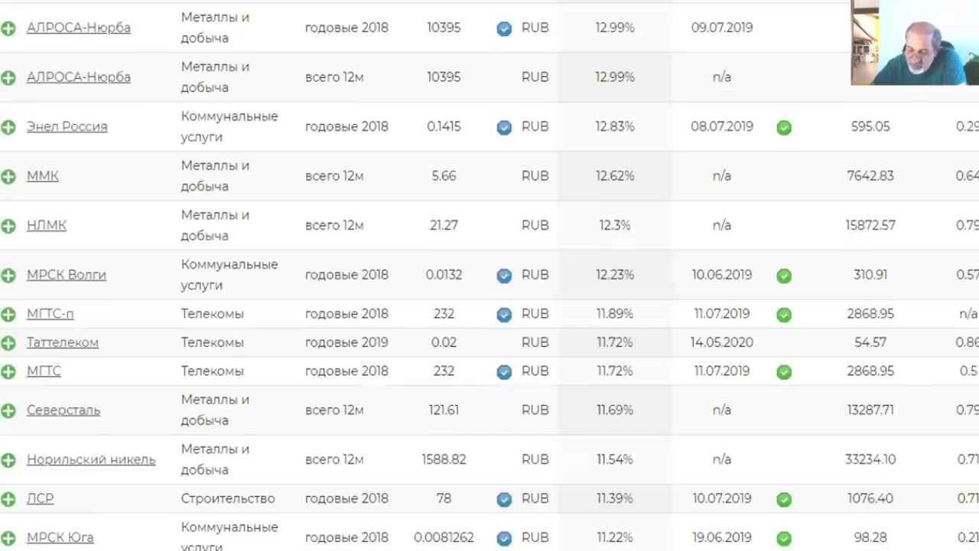
{"action": "scroll", "coordinate": [490, 276], "scroll_direction": "down", "scroll_amount": 1}
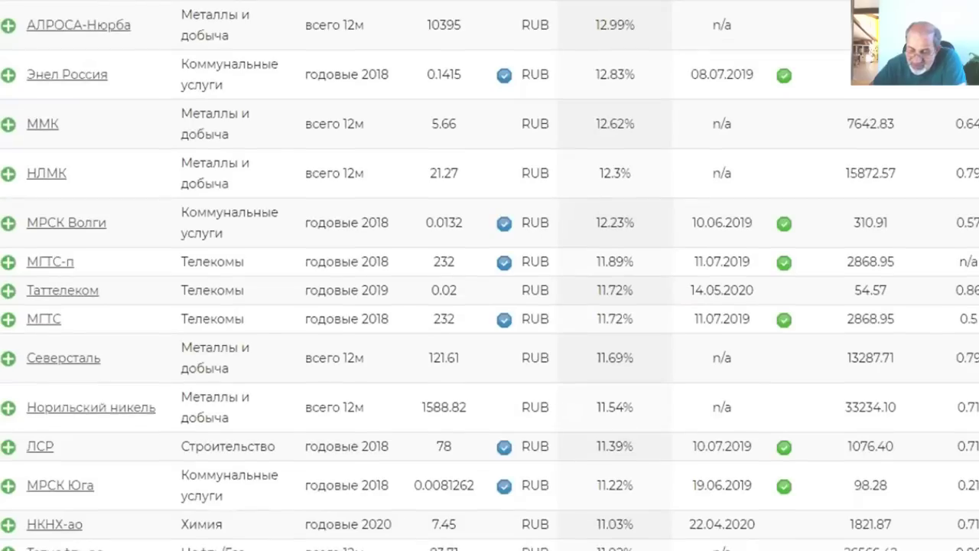
{"action": "scroll", "coordinate": [489, 275], "scroll_direction": "down", "scroll_amount": 1}
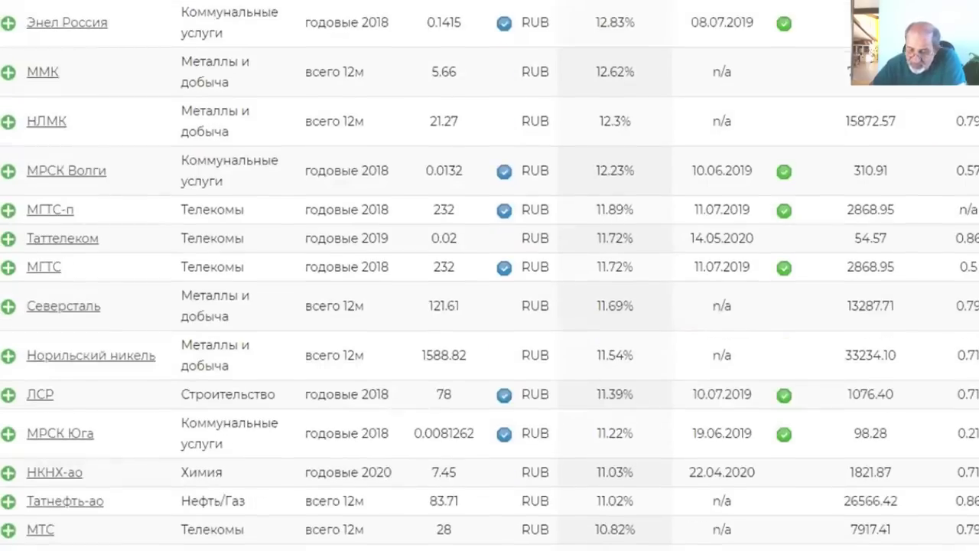
{"action": "scroll", "coordinate": [490, 275], "scroll_direction": "down", "scroll_amount": 1}
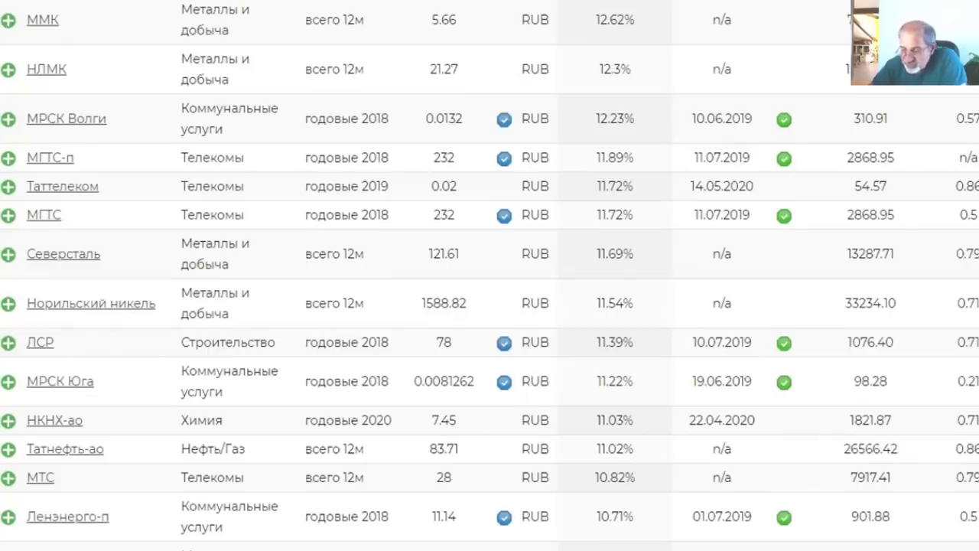
{"action": "scroll", "coordinate": [490, 276], "scroll_direction": "down", "scroll_amount": 1}
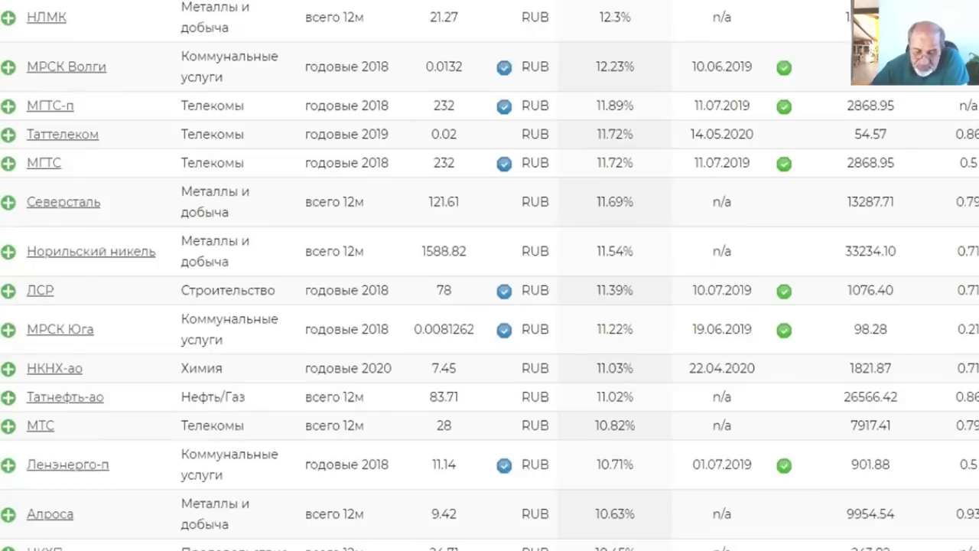
{"action": "scroll", "coordinate": [490, 275], "scroll_direction": "down", "scroll_amount": 7}
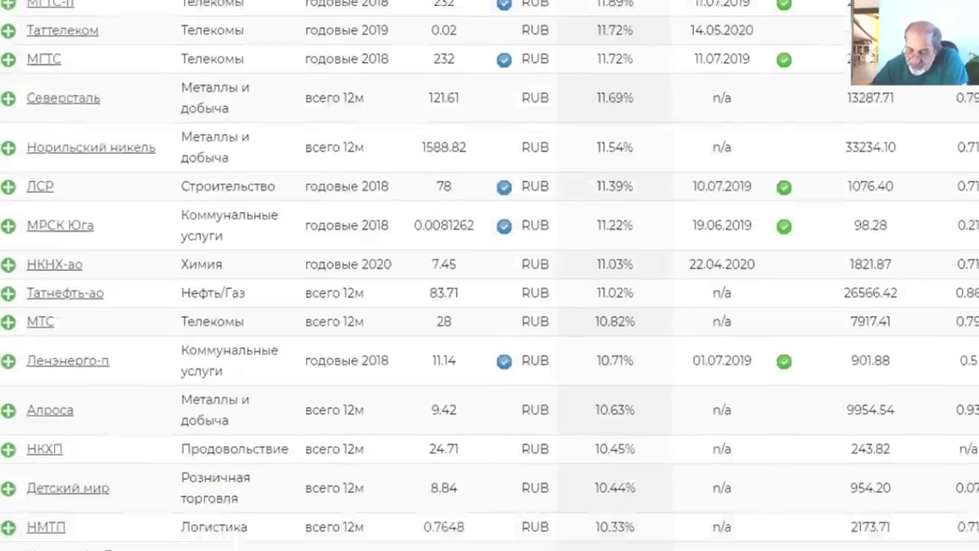
{"action": "scroll", "coordinate": [490, 276], "scroll_direction": "down", "scroll_amount": 1}
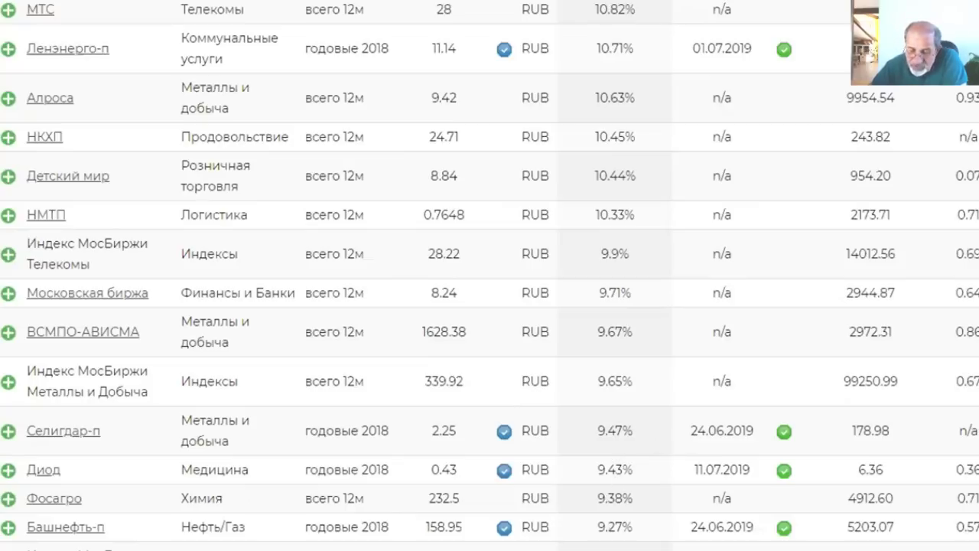
{"action": "scroll", "coordinate": [367, 254], "scroll_direction": "down", "scroll_amount": 3}
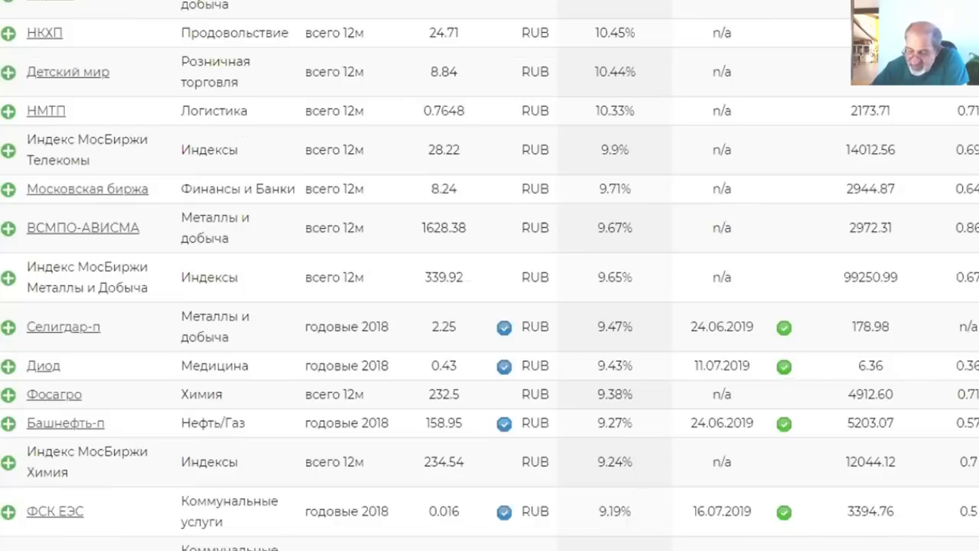
{"action": "scroll", "coordinate": [489, 275], "scroll_direction": "down", "scroll_amount": 2}
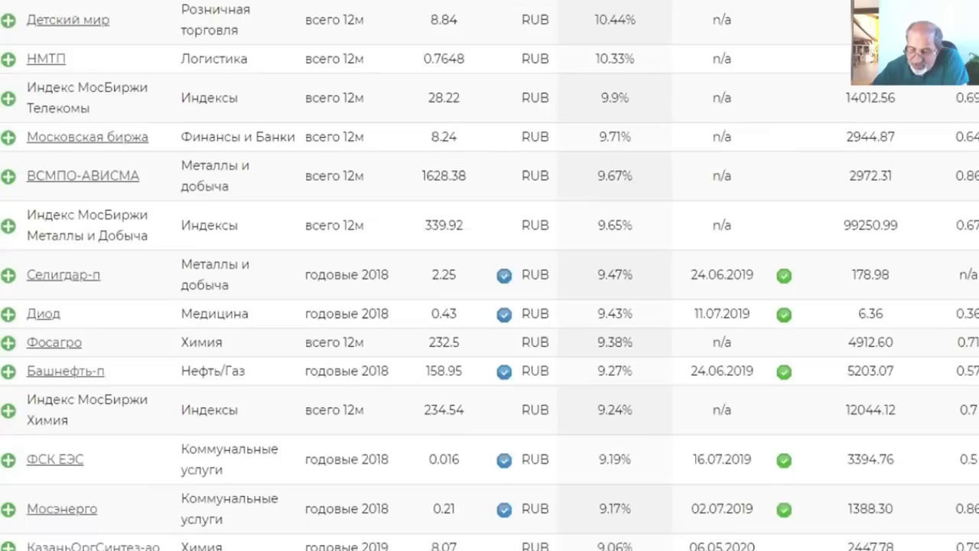
{"action": "scroll", "coordinate": [489, 275], "scroll_direction": "down", "scroll_amount": 1}
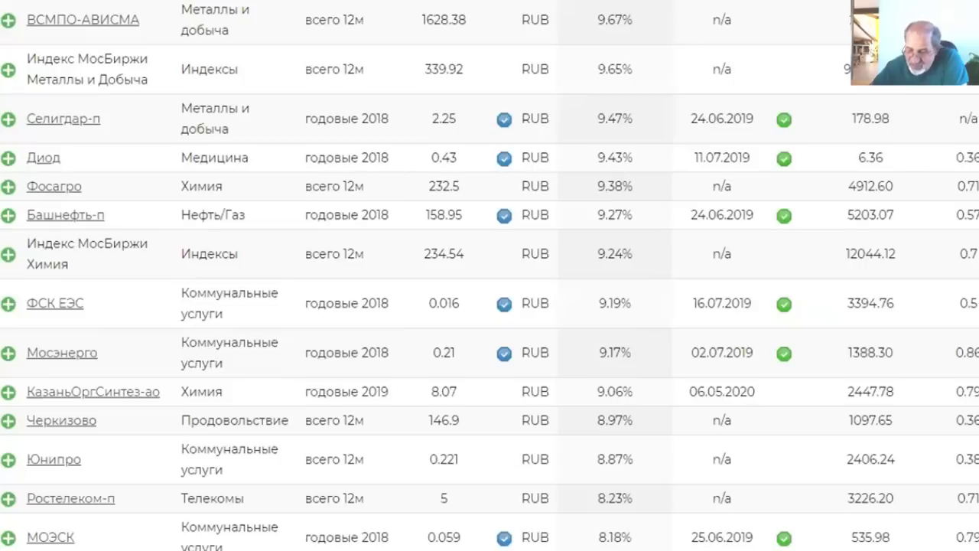
{"action": "scroll", "coordinate": [489, 276], "scroll_direction": "down", "scroll_amount": 2}
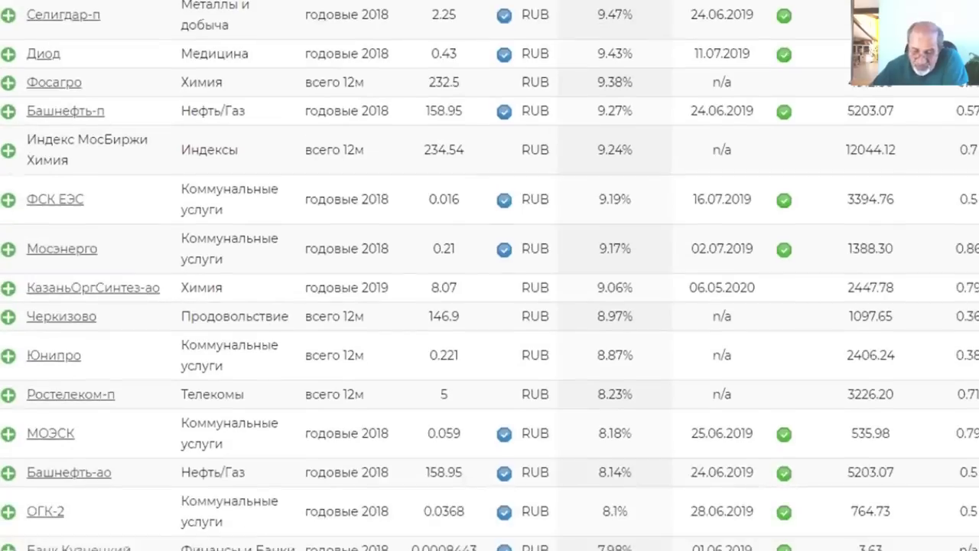
{"action": "scroll", "coordinate": [490, 275], "scroll_direction": "down", "scroll_amount": 2}
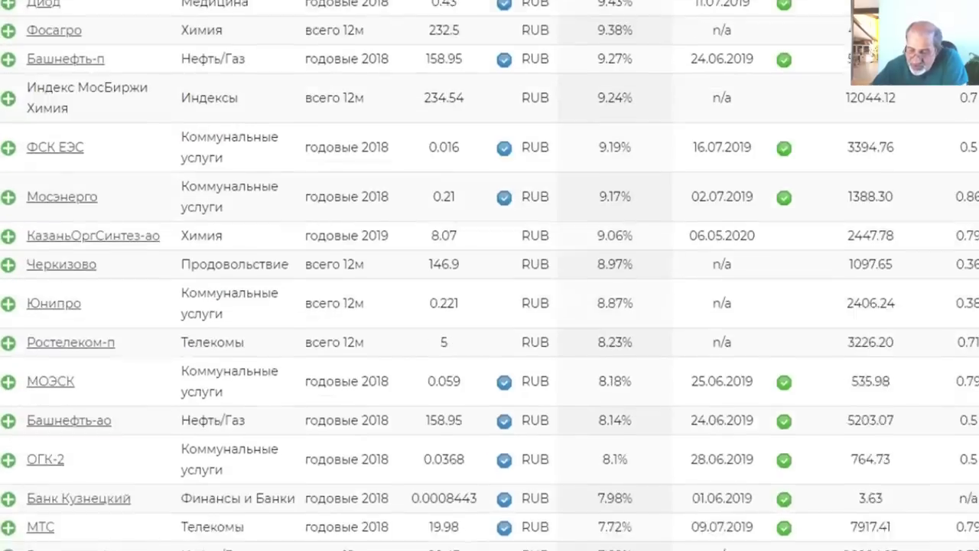
{"action": "scroll", "coordinate": [489, 275], "scroll_direction": "down", "scroll_amount": 2}
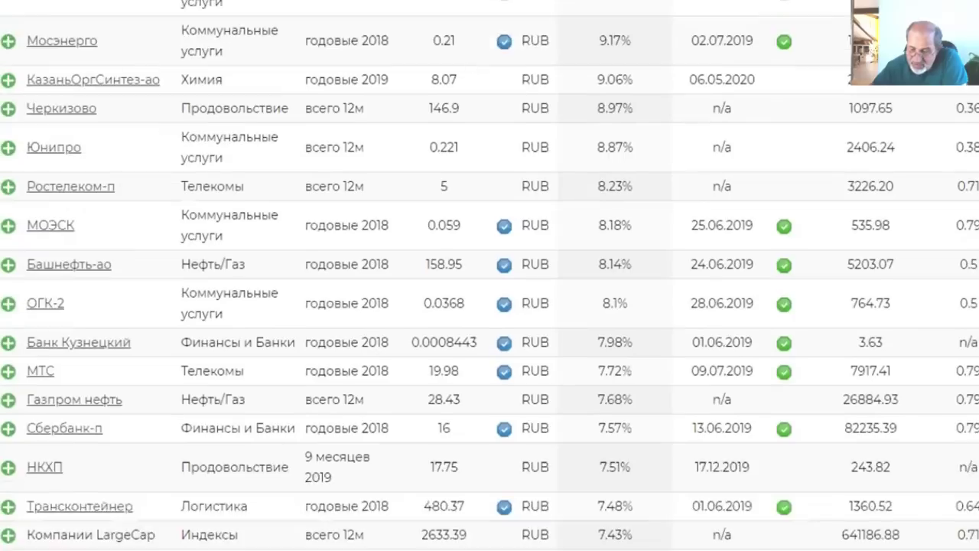
{"action": "scroll", "coordinate": [489, 276], "scroll_direction": "down", "scroll_amount": 4}
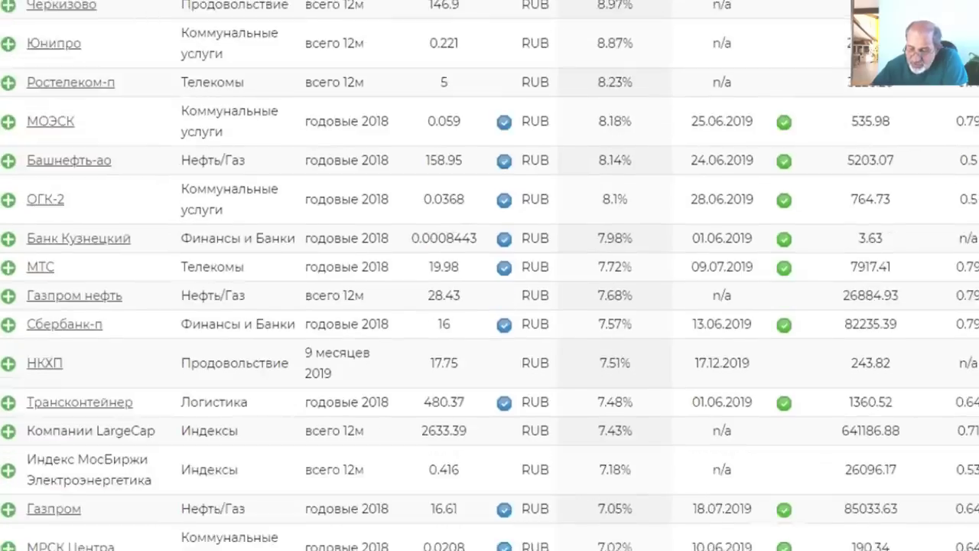
{"action": "scroll", "coordinate": [490, 275], "scroll_direction": "down", "scroll_amount": 1}
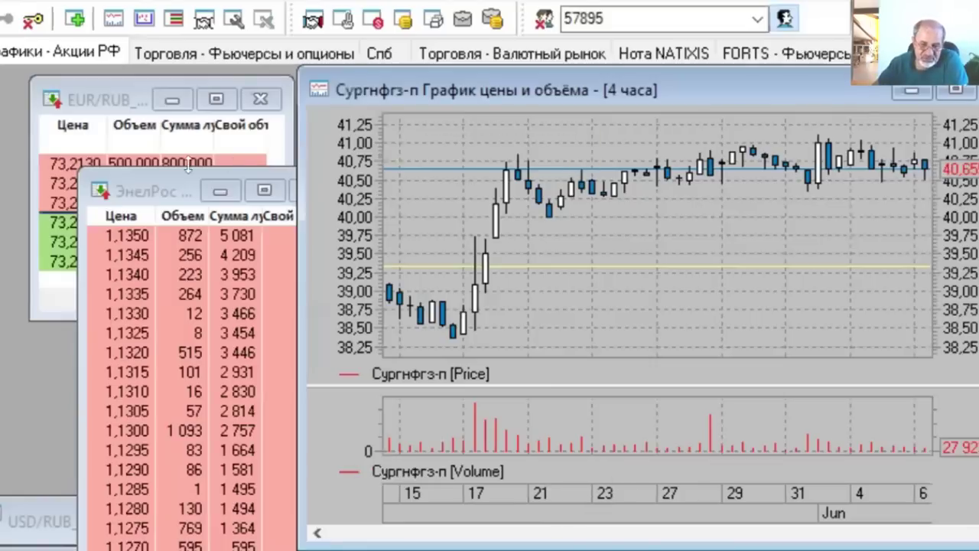
In the trading terminal, minimize the ЭнелРос and МТС-ао quote windows and open the quotes for Сургнфгз-п from its chart
{"action": "left_click", "coordinate": [218, 192]}
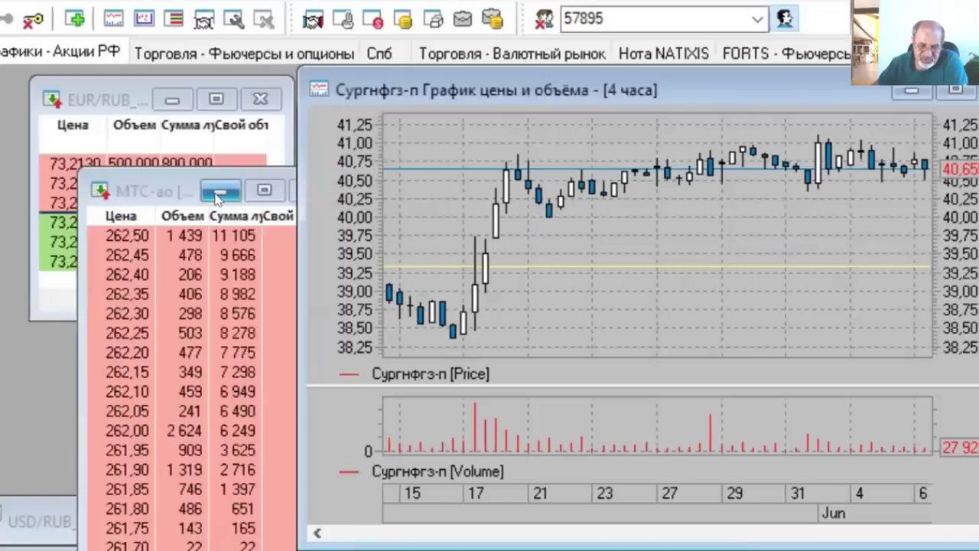
{"action": "left_click", "coordinate": [218, 193]}
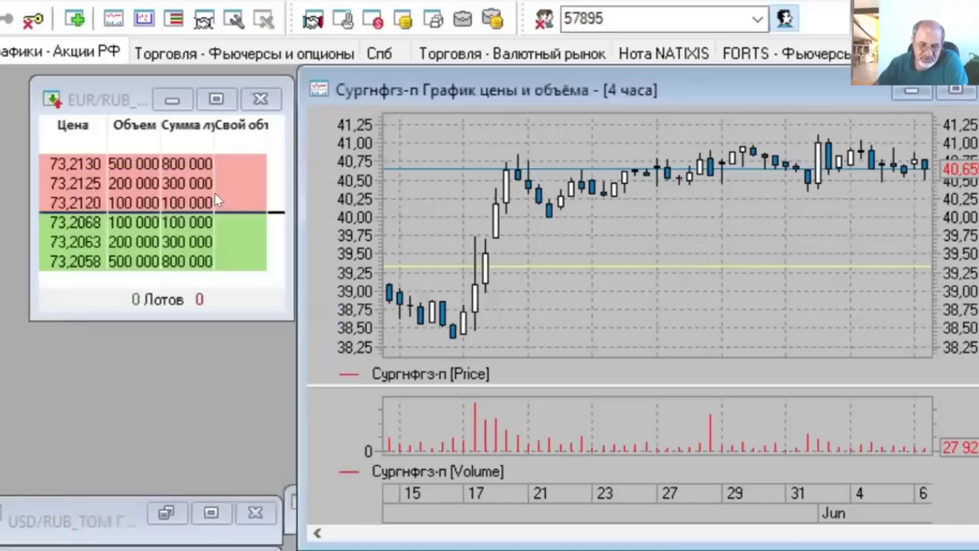
{"action": "right_click", "coordinate": [828, 159]}
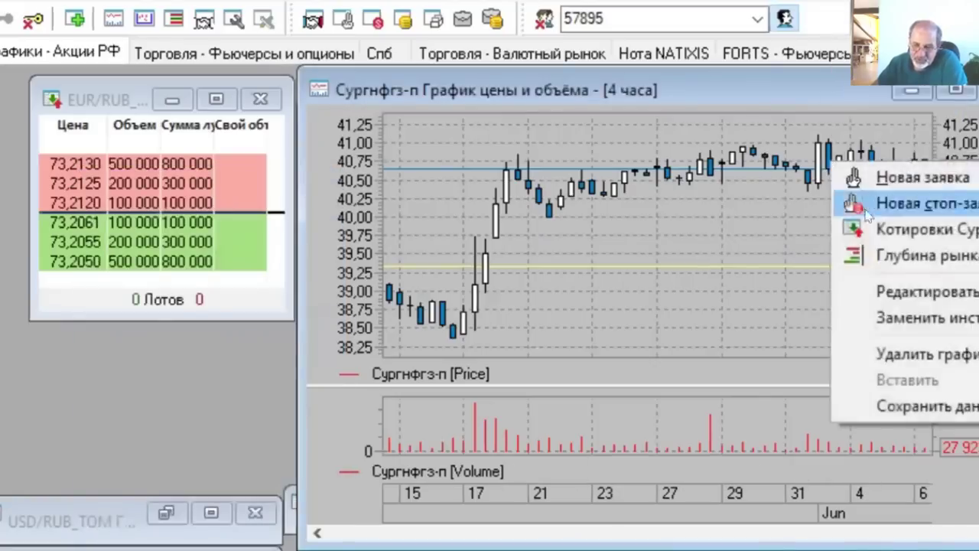
{"action": "left_click", "coordinate": [880, 229]}
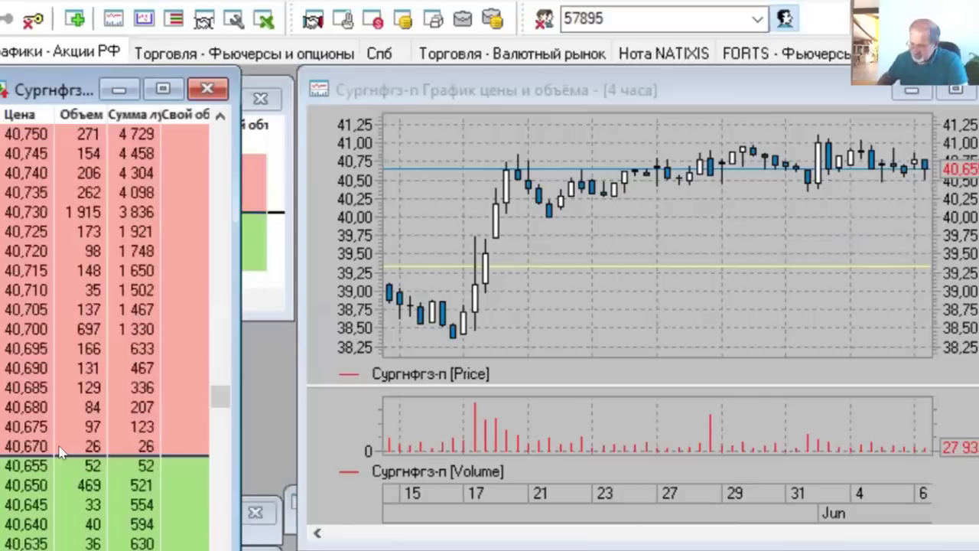
Place a text annotation over the lower part of the Сургнфгз-п chart and begin the yield formula with 7,62/
{"action": "left_click", "coordinate": [507, 298]}
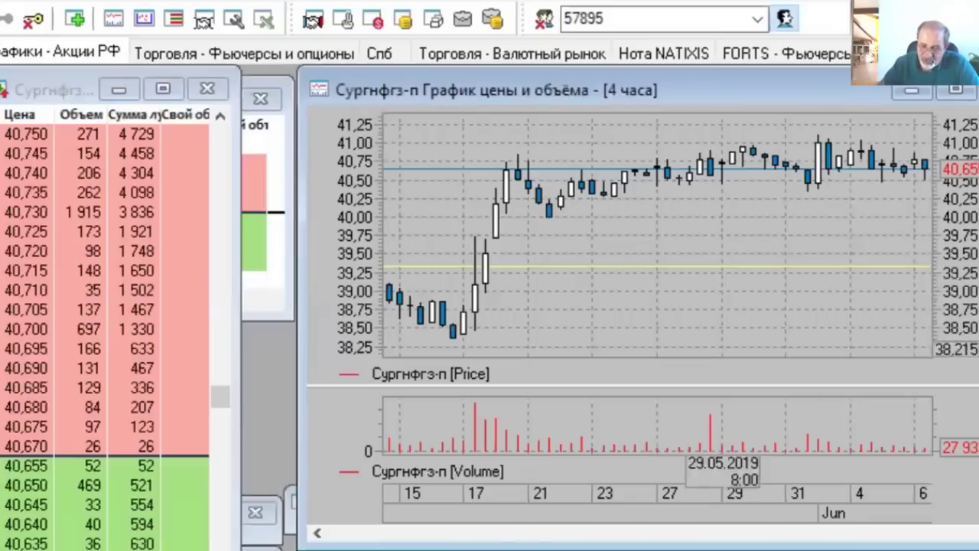
{"action": "left_click", "coordinate": [507, 298]}
{"action": "type", "text": "7,62"}
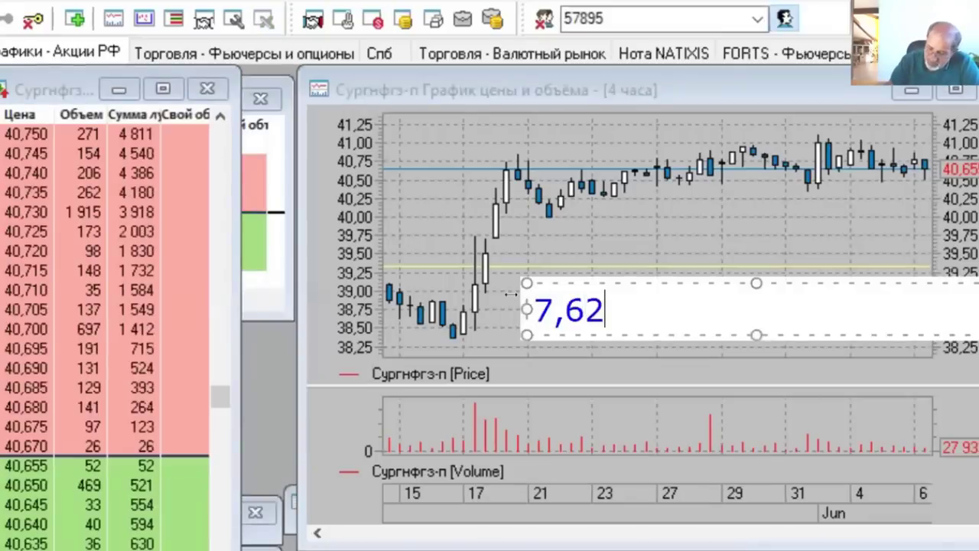
{"action": "type", "text": "\\"}
{"action": "key", "text": "BackSpace"}
{"action": "type", "text": "."}
{"action": "key", "text": "BackSpace"}
{"action": "type", "text": "/"}
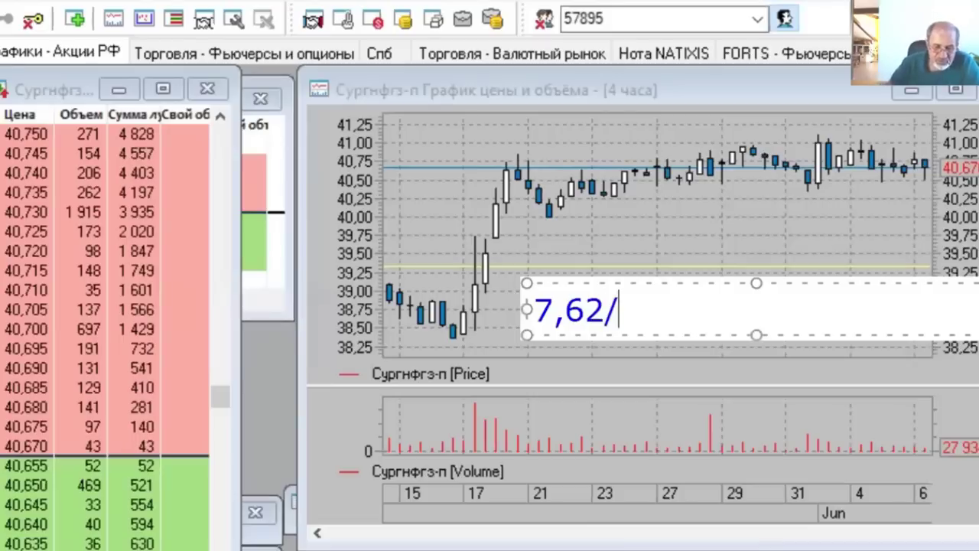
Continue the Сургнфгз-п yield formula with the price 40,665 as the divisor, followed by an equals sign
{"action": "type", "text": "40"}
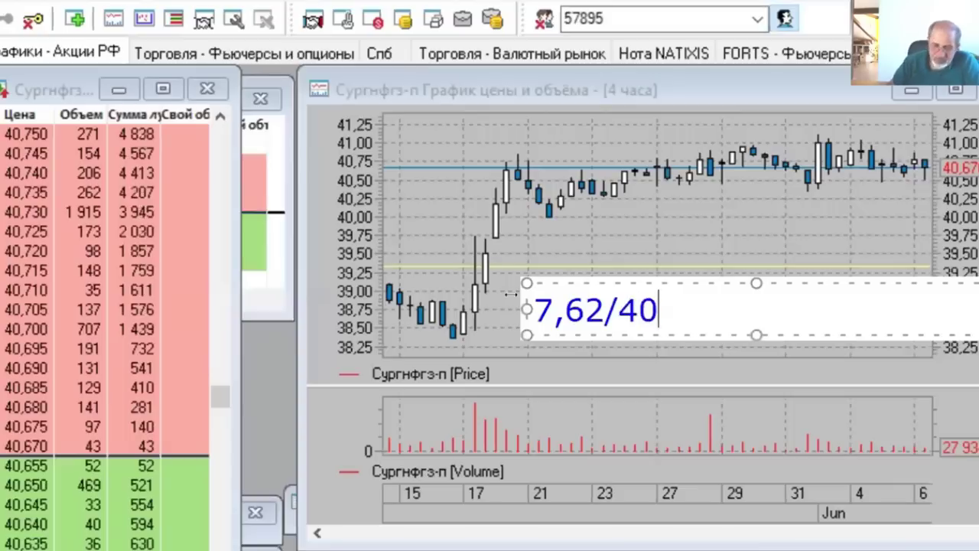
{"action": "type", "text": "ю"}
{"action": "key", "text": "BackSpace"}
{"action": "type", "text": ","}
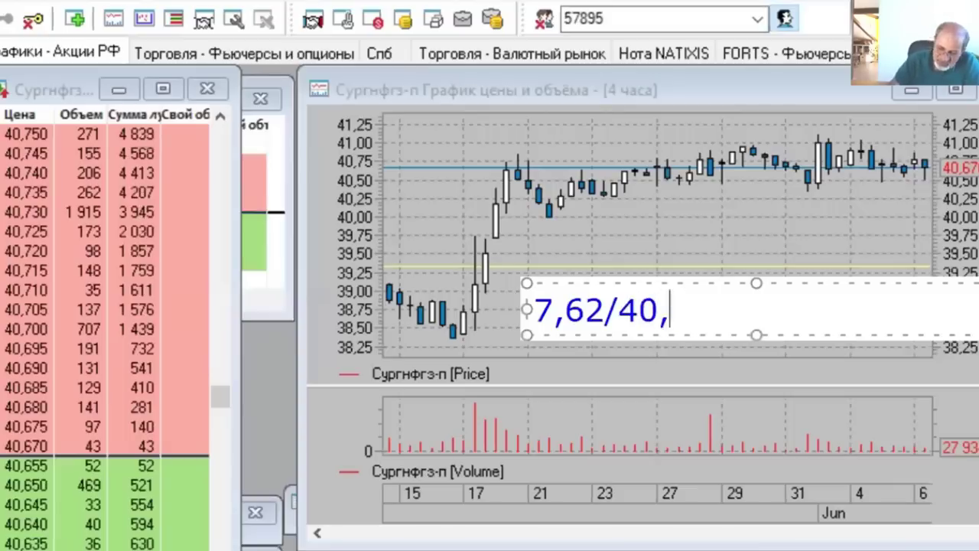
{"action": "type", "text": "67"}
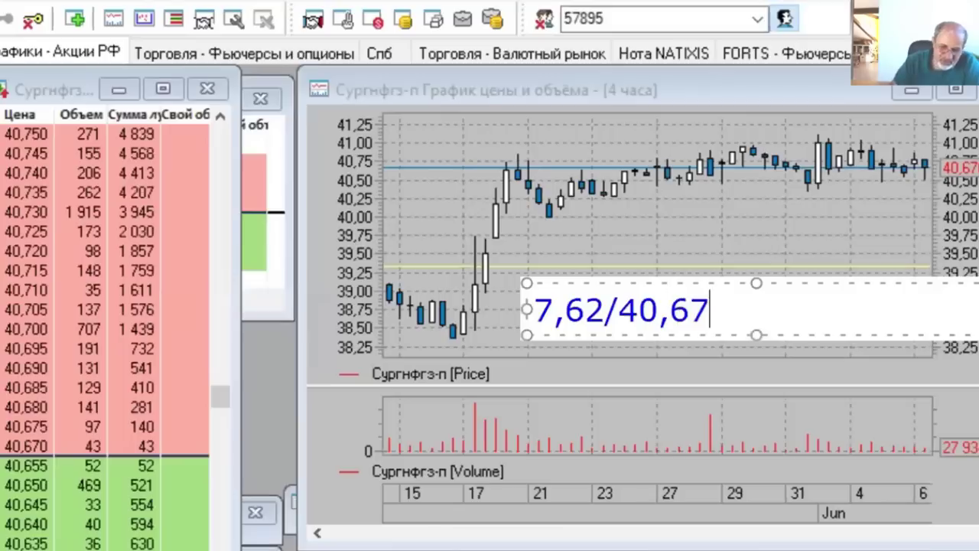
{"action": "type", "text": "6"}
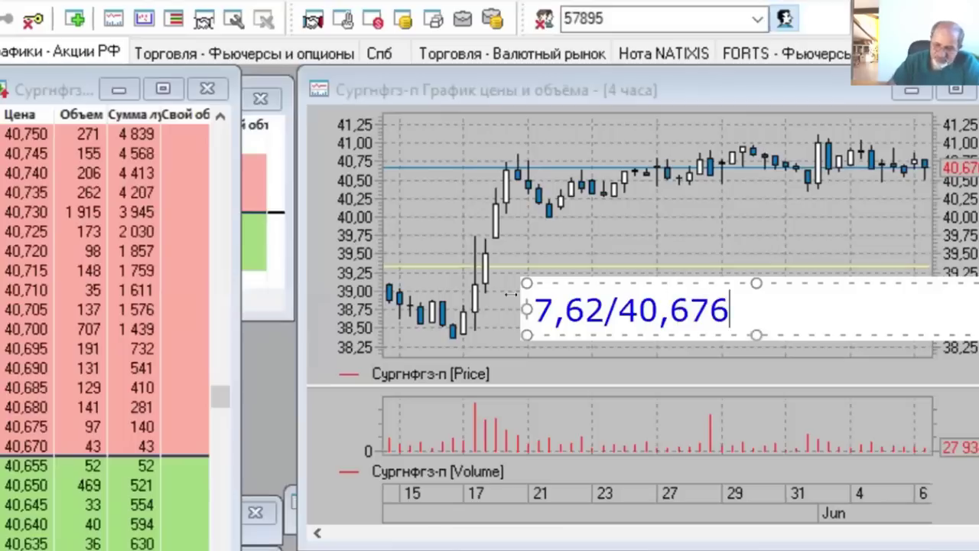
{"action": "key", "text": "BackSpace"}
{"action": "key", "text": "BackSpace"}
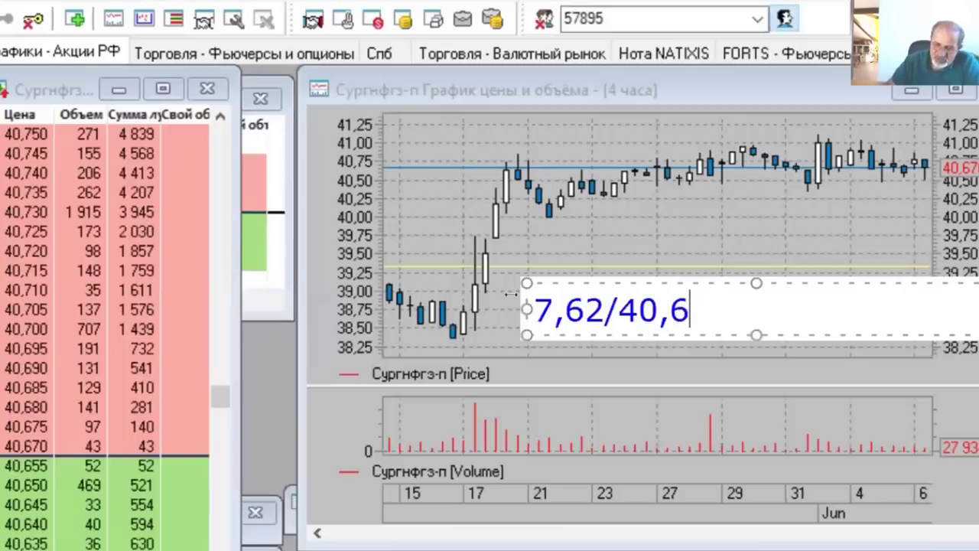
{"action": "type", "text": "6"}
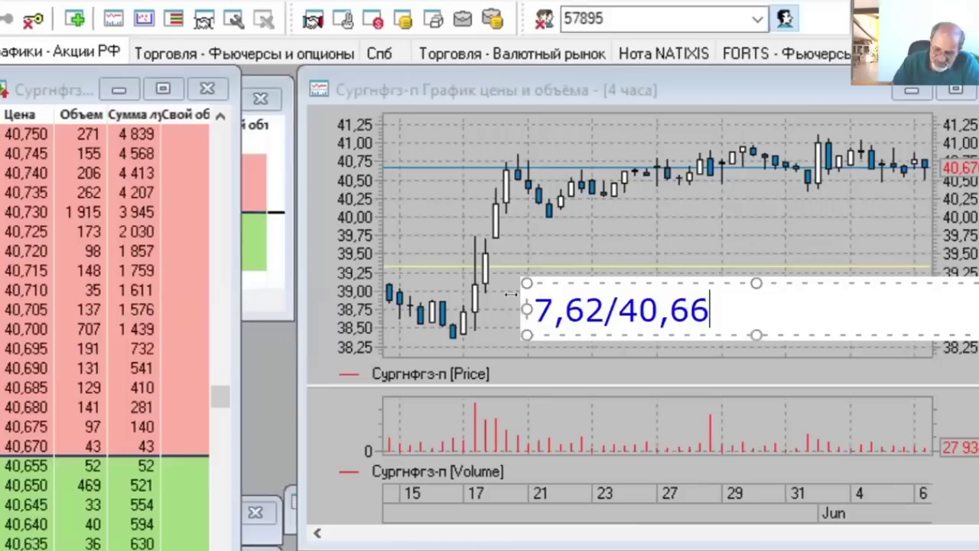
{"action": "type", "text": "5"}
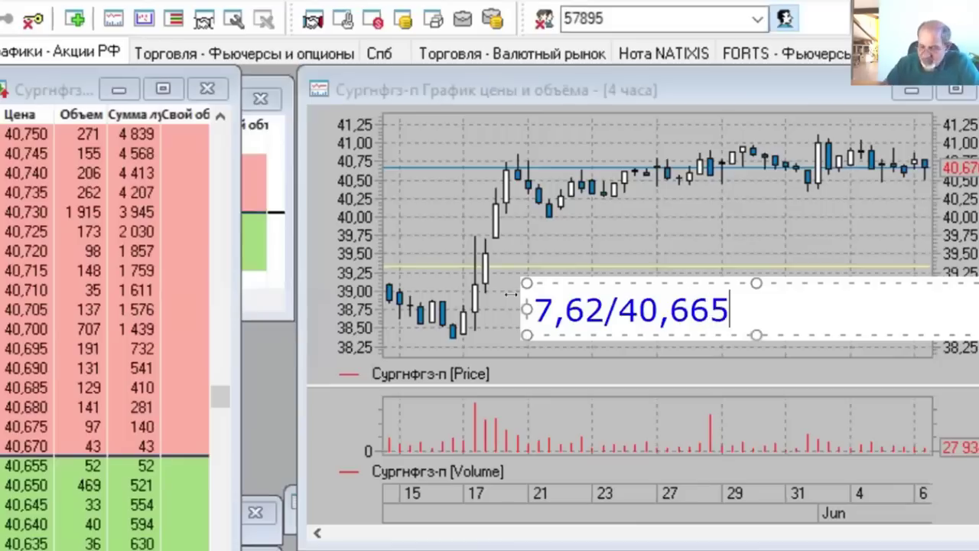
{"action": "type", "text": "="}
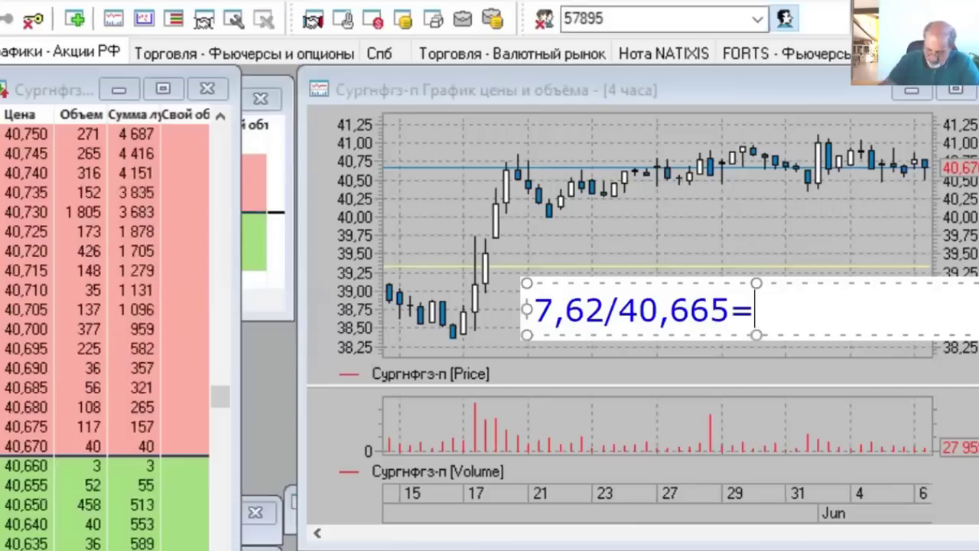
Enter 18,74% as the Сургнфгз-п yield result and clear the annotation from the screen
{"action": "type", "text": "18,"}
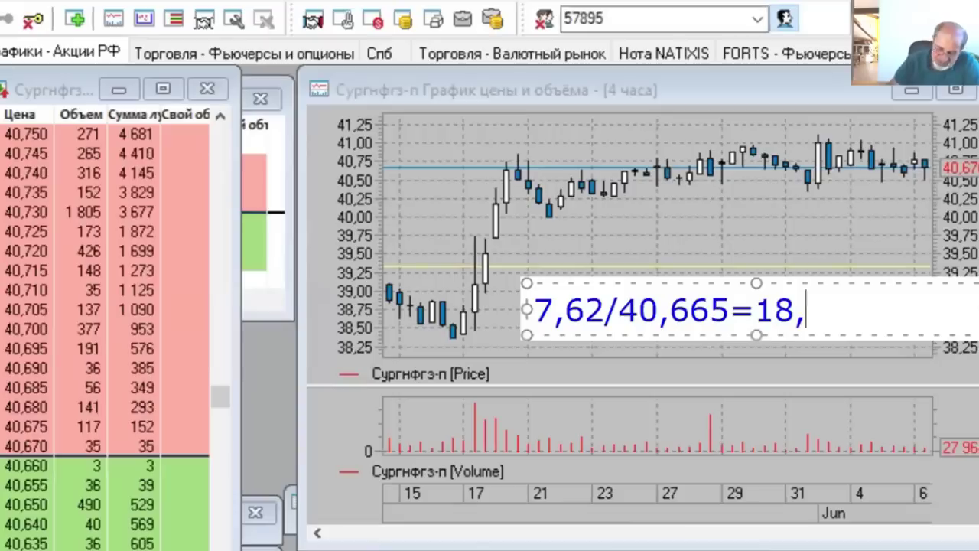
{"action": "type", "text": "74"}
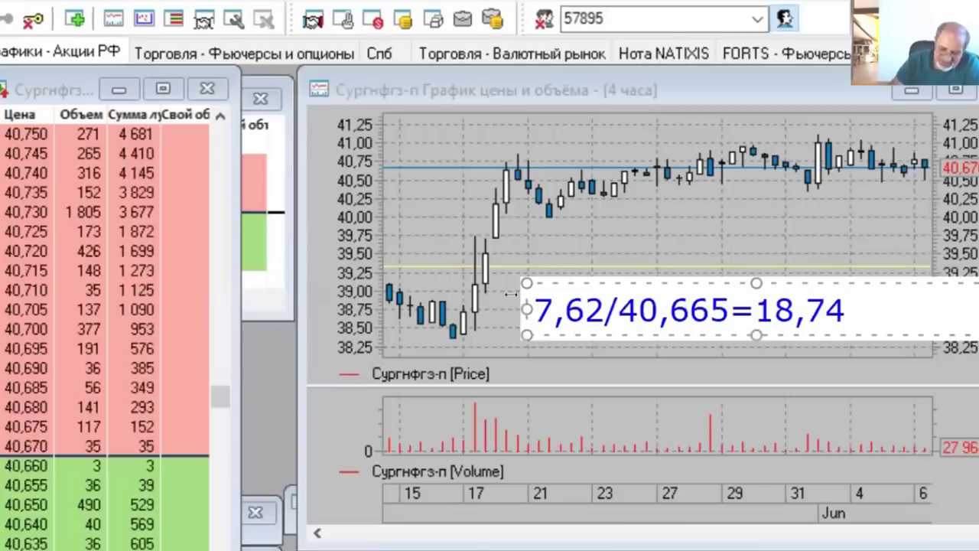
{"action": "type", "text": "%"}
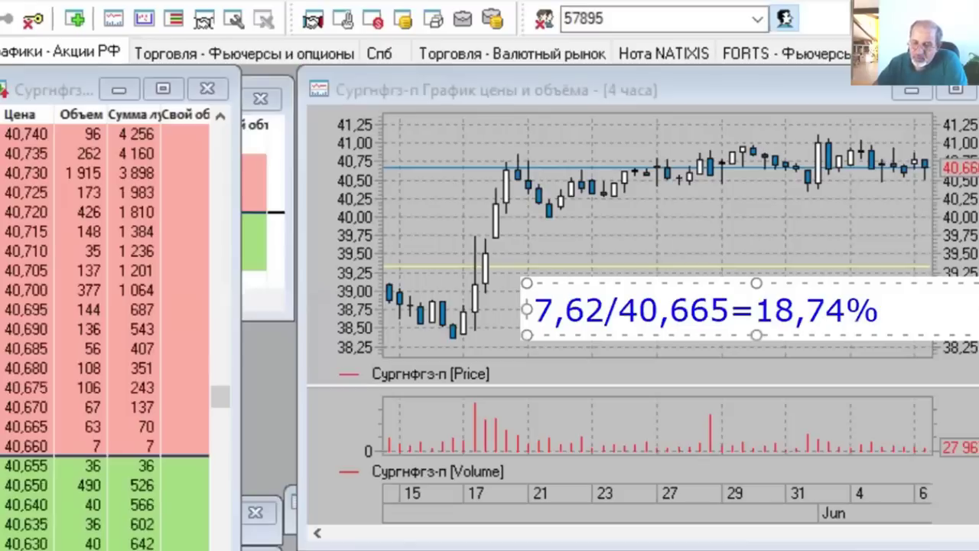
{"action": "key", "text": "Escape"}
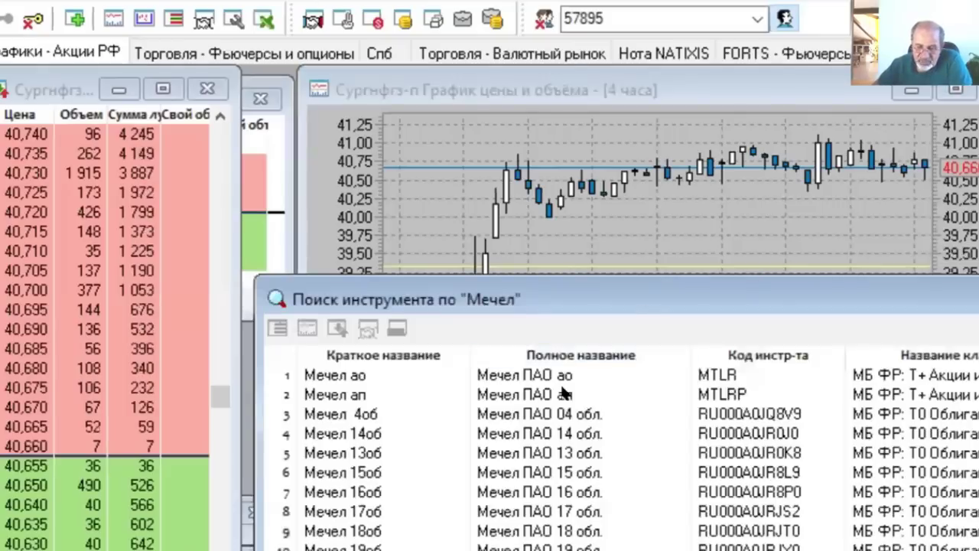
Open the price and volume chart of Мечел ап from the instrument search results
{"action": "left_click", "coordinate": [561, 393]}
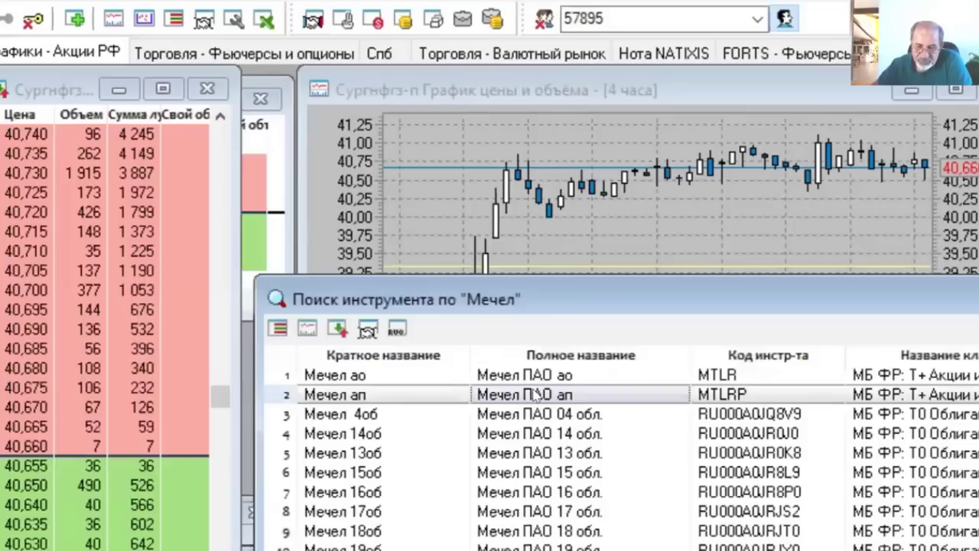
{"action": "right_click", "coordinate": [525, 387]}
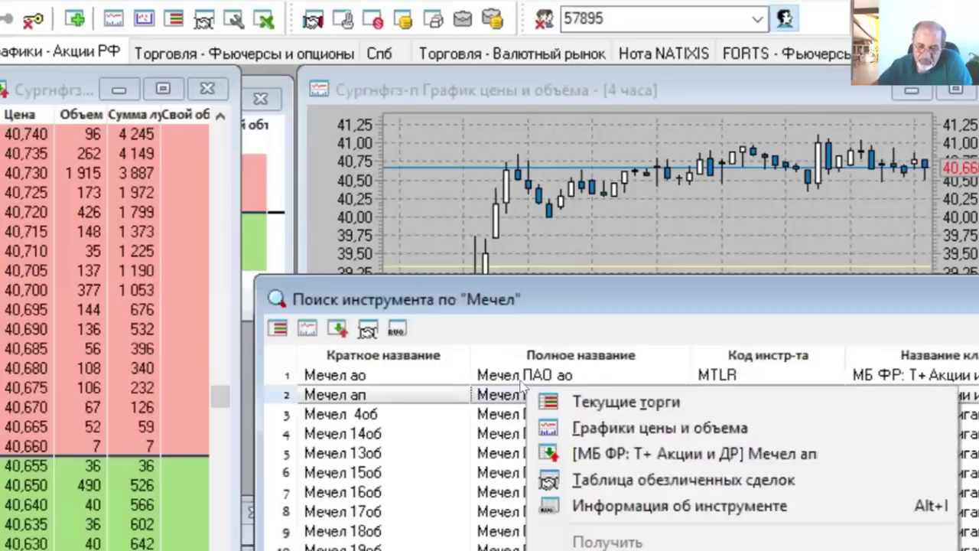
{"action": "left_click", "coordinate": [572, 423]}
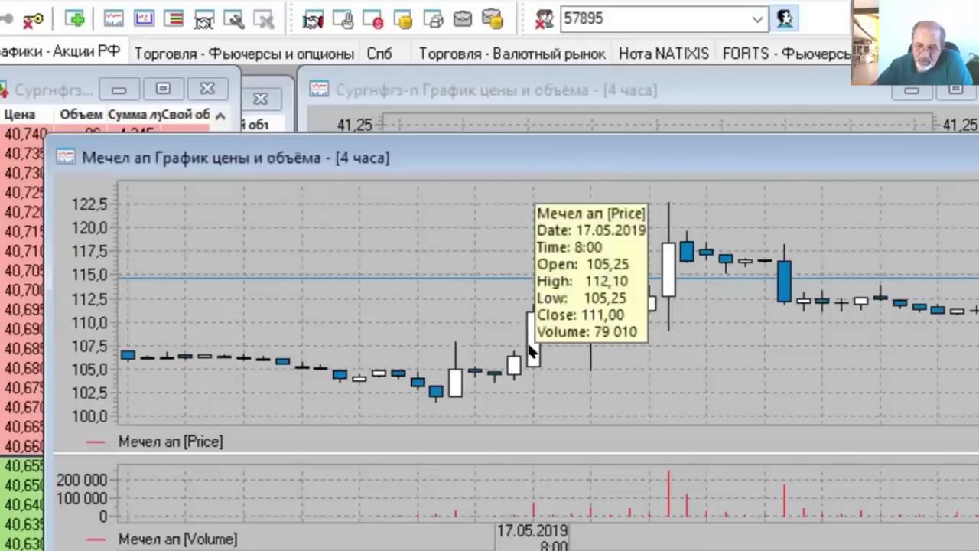
Open the Мечел ап quotes from its chart, move them over the chart's upper-left corner and bring them to the front
{"action": "right_click", "coordinate": [532, 350]}
{"action": "left_click", "coordinate": [580, 411]}
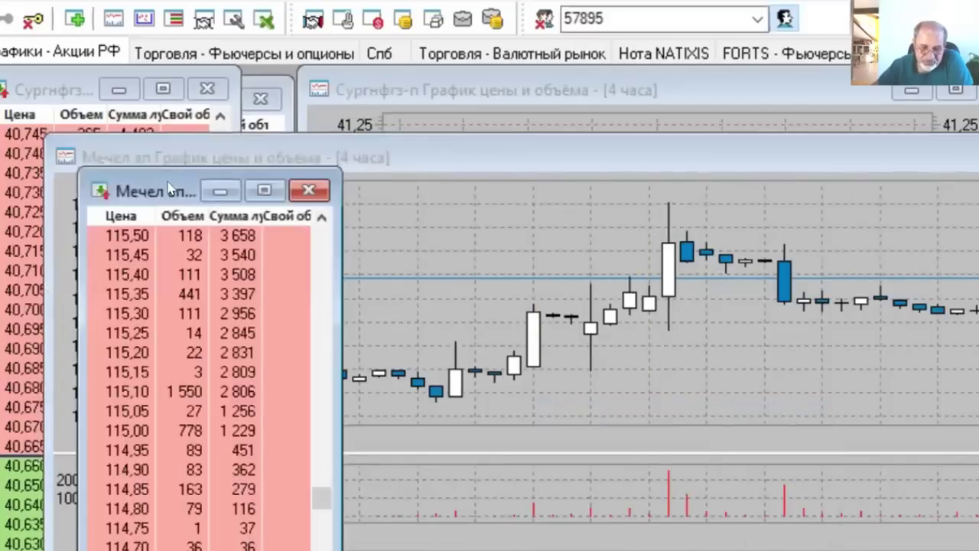
{"action": "left_click_drag", "start_coordinate": [170, 189], "coordinate": [137, 105]}
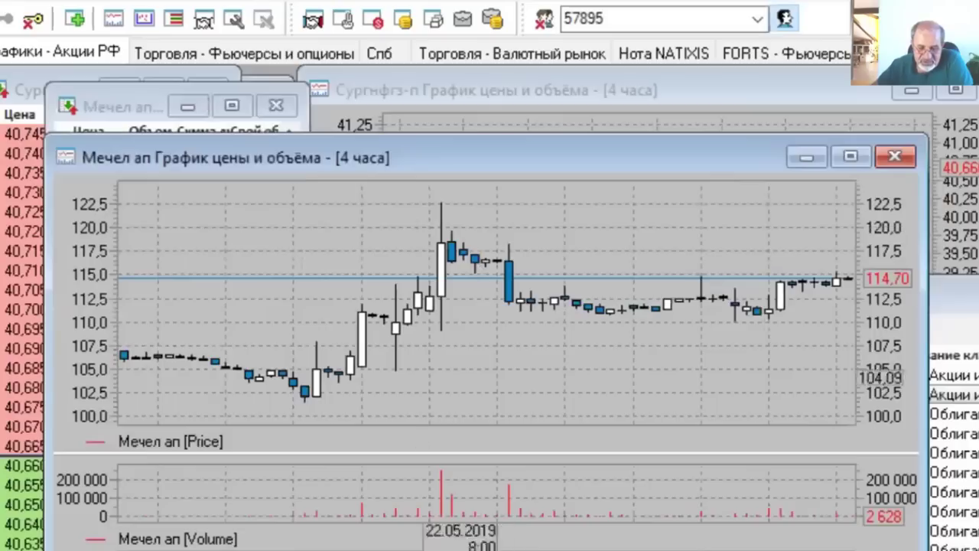
{"action": "key", "text": "ctrl+Tab"}
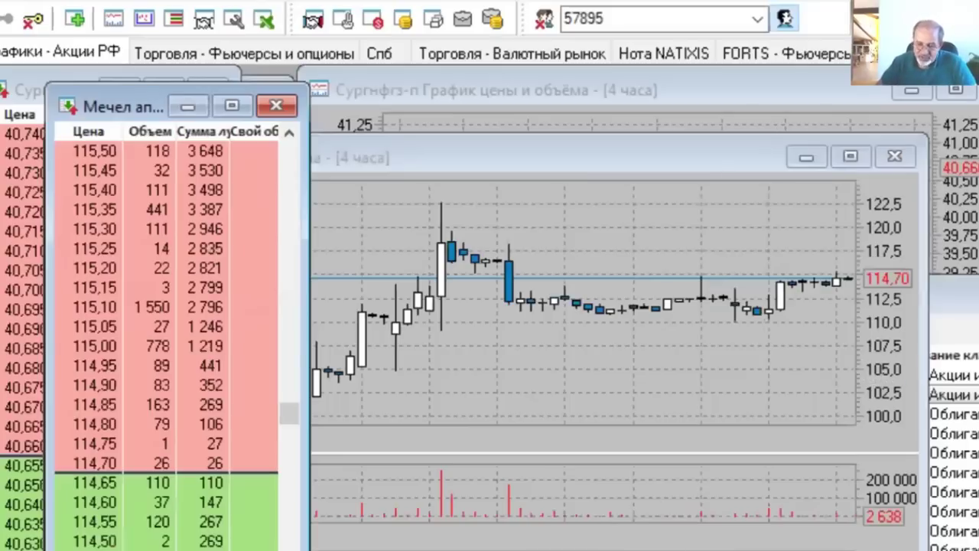
Annotate the lower part of the Мечел ап chart with the yield calculation 18,21/114,70=15,88%
{"action": "left_click", "coordinate": [419, 372]}
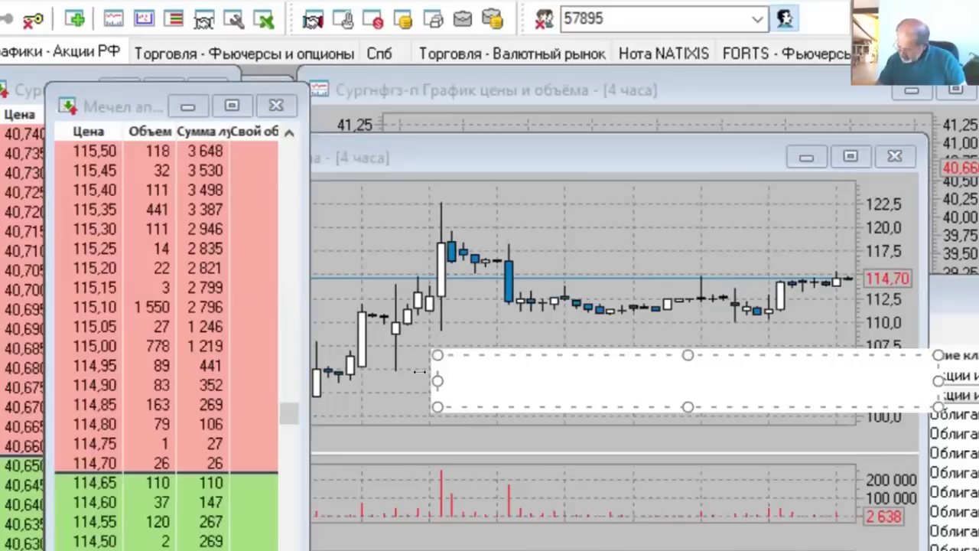
{"action": "type", "text": "18,21/"}
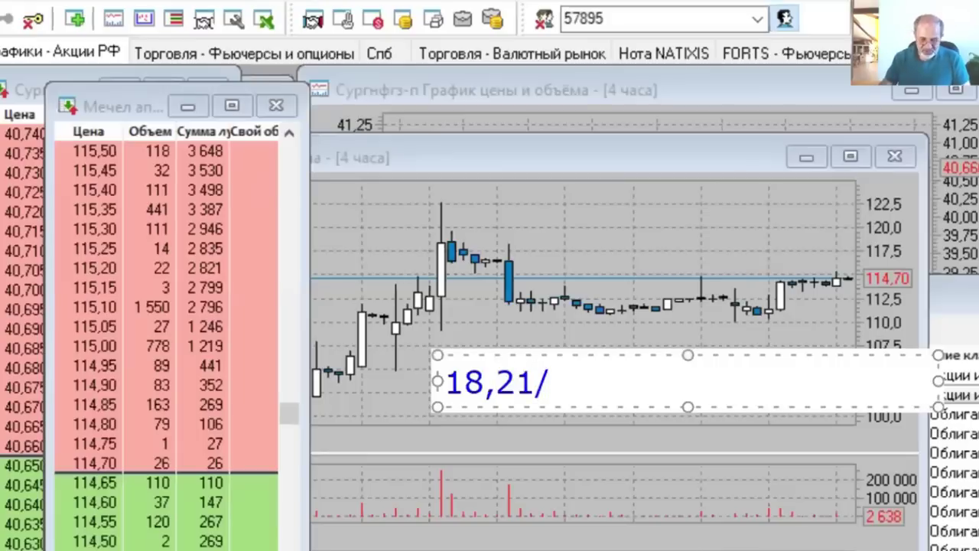
{"action": "type", "text": "114,"}
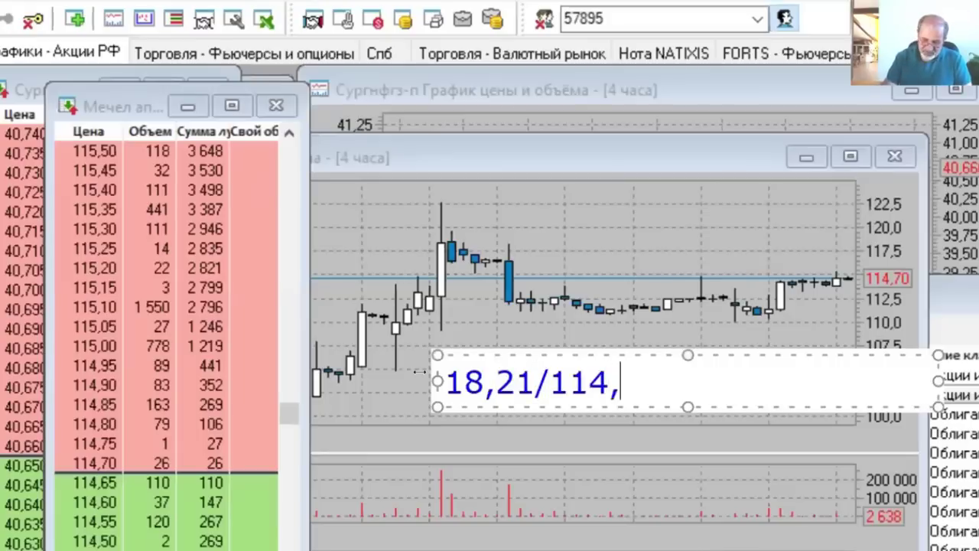
{"action": "type", "text": "70="}
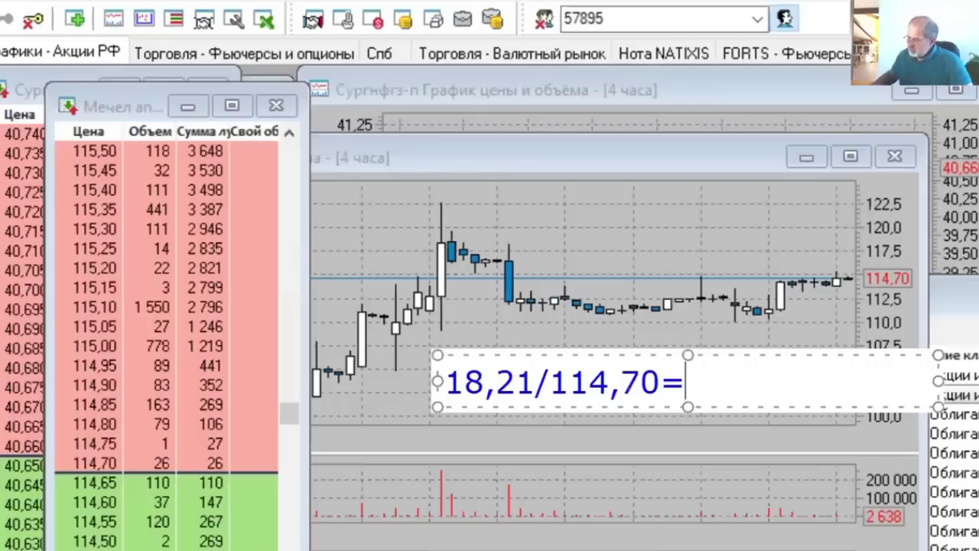
{"action": "type", "text": "1"}
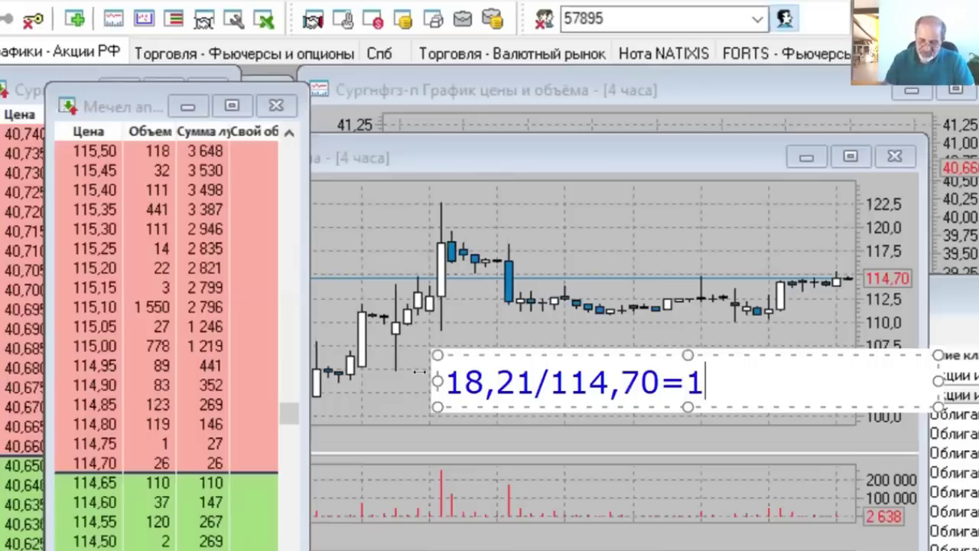
{"action": "type", "text": "5"}
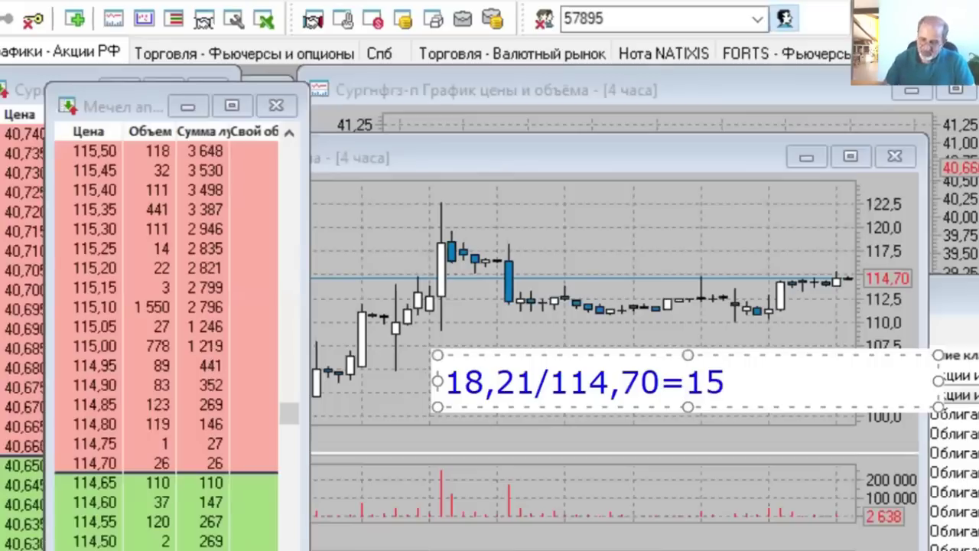
{"action": "type", "text": ",88%"}
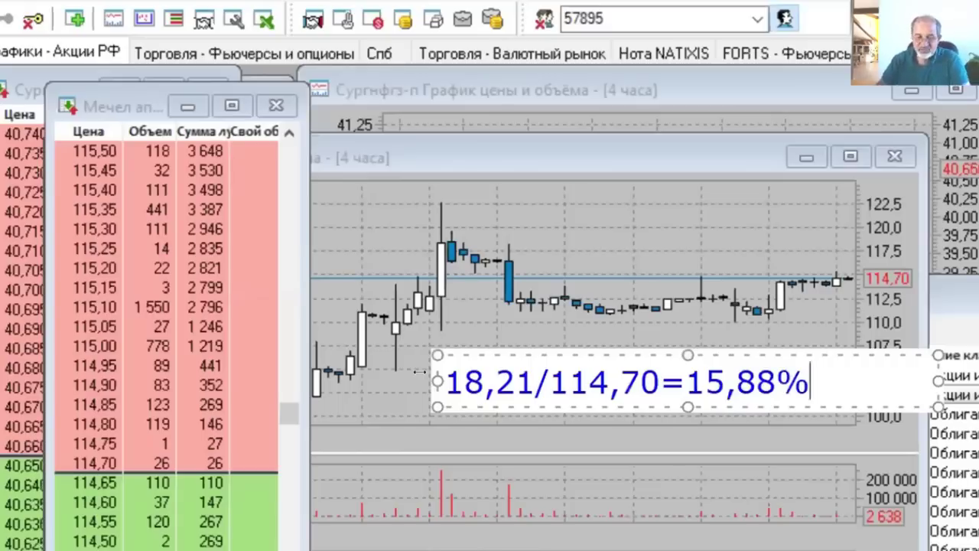
{"action": "left_click", "coordinate": [597, 246]}
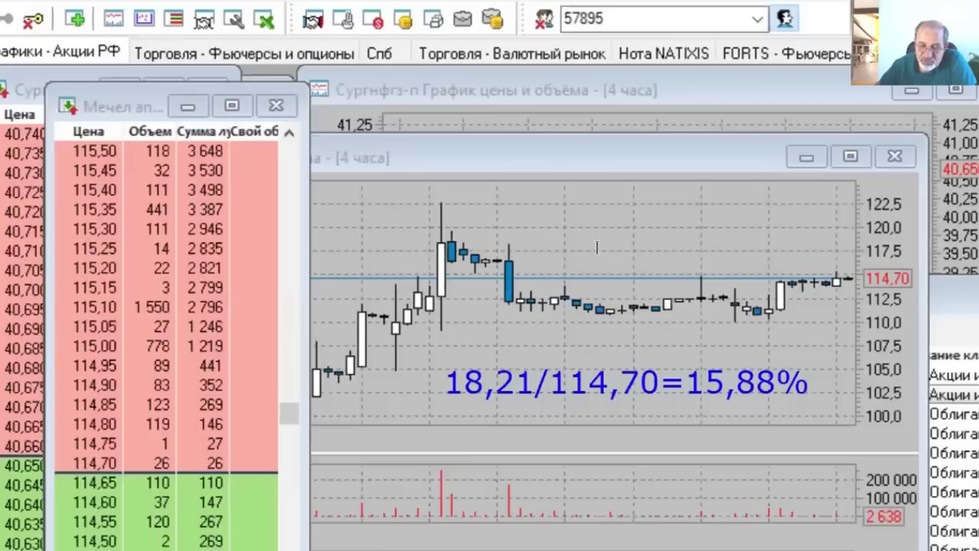
Switch the Мечел ап chart to the weekly interval (Недельный) and close the chart after viewing it
{"action": "left_click", "coordinate": [608, 235]}
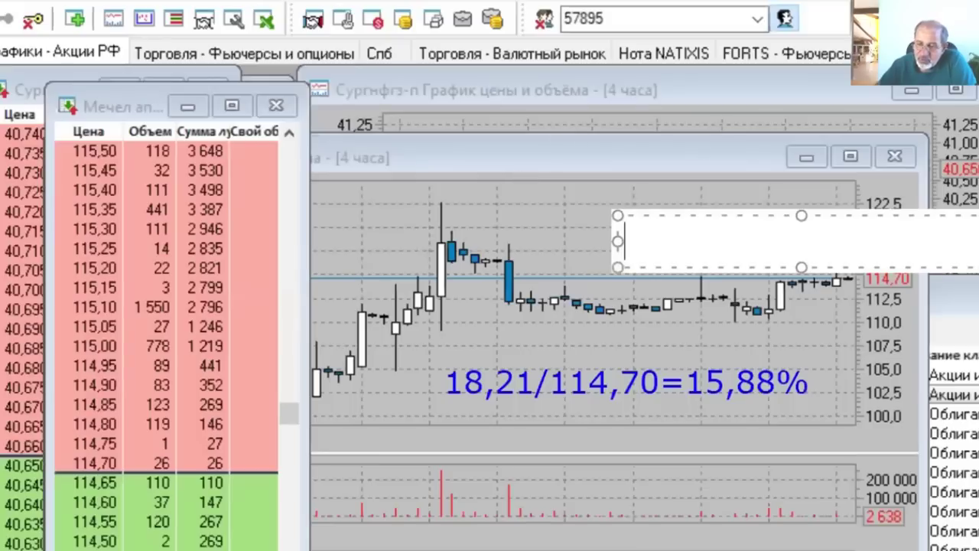
{"action": "left_click", "coordinate": [651, 155]}
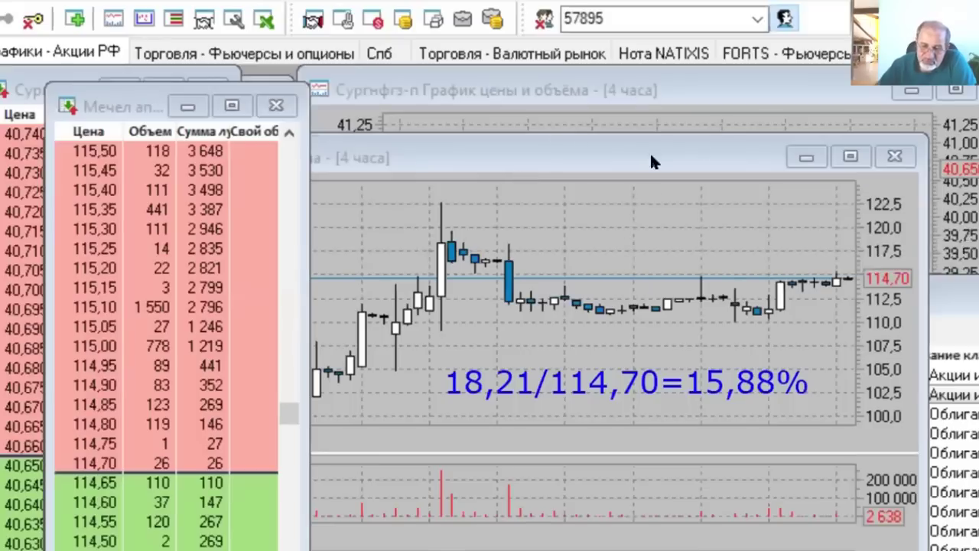
{"action": "left_click", "coordinate": [641, 215]}
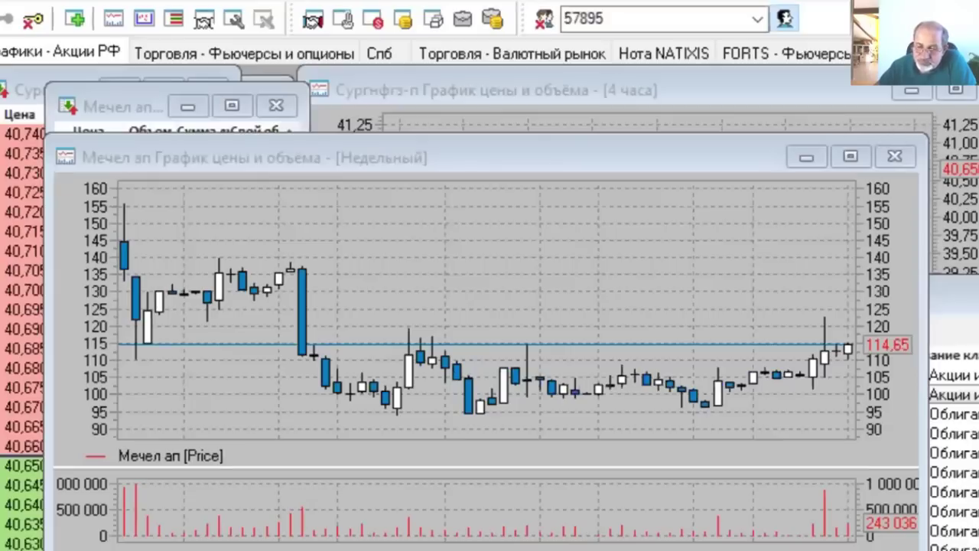
{"action": "left_click", "coordinate": [894, 155]}
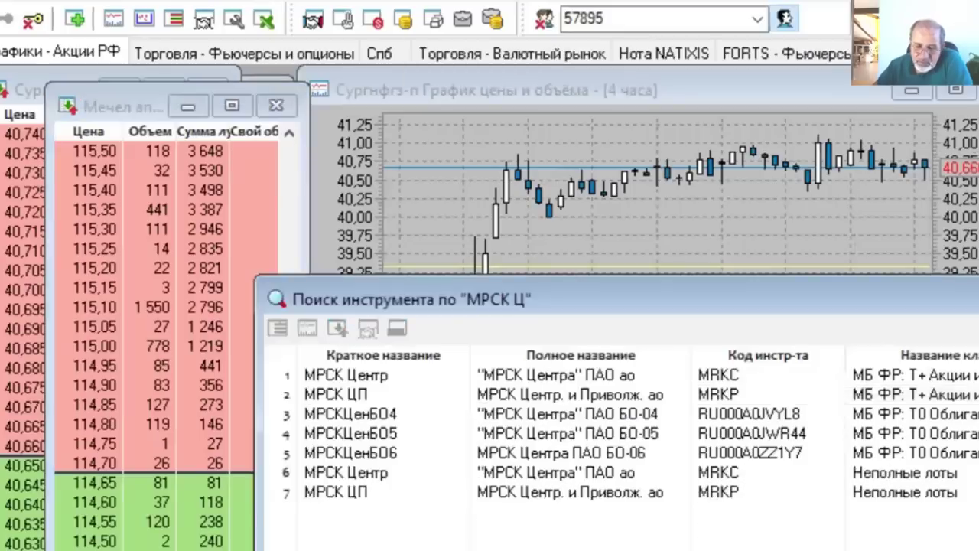
Open the price and volume chart of МРСК ЦП (MRKP) from the instrument search results
{"action": "left_click", "coordinate": [558, 393]}
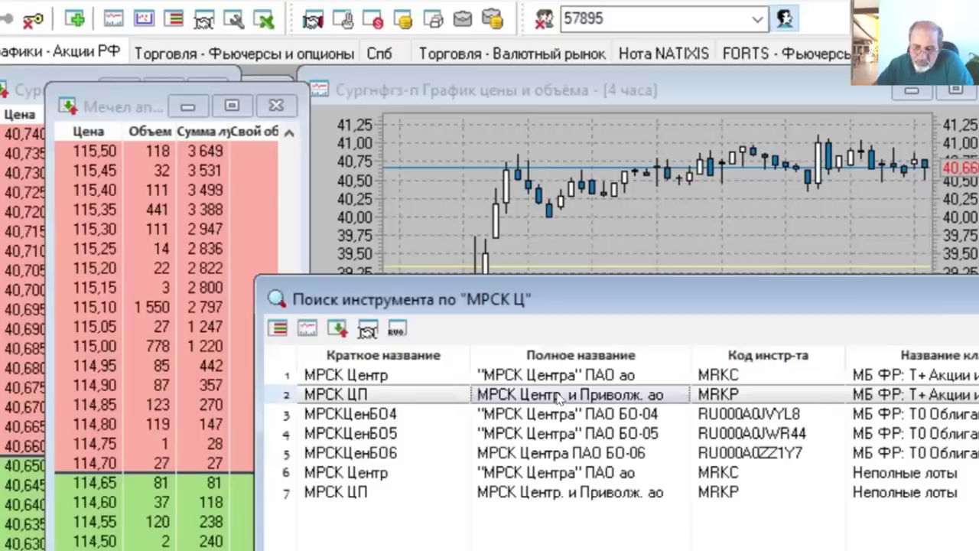
{"action": "right_click", "coordinate": [325, 394]}
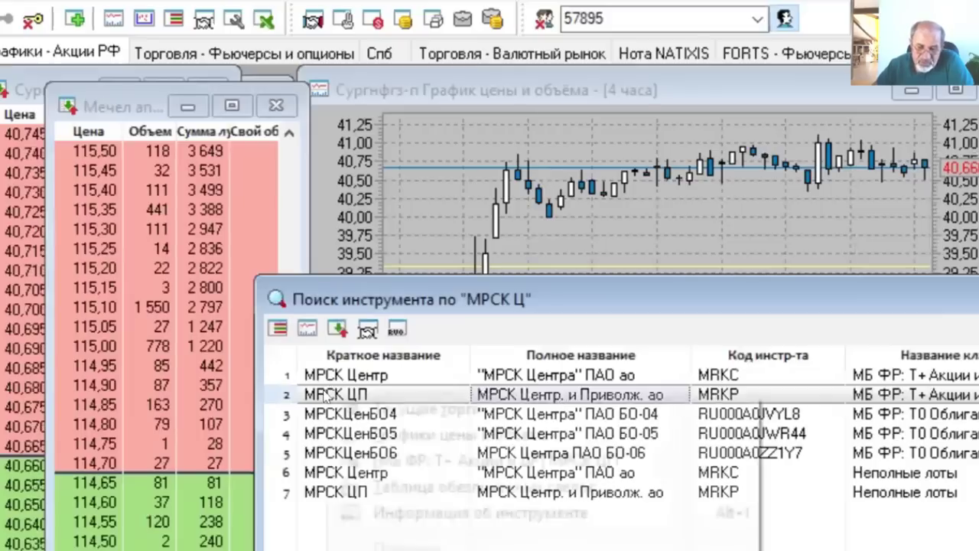
{"action": "left_click", "coordinate": [366, 435]}
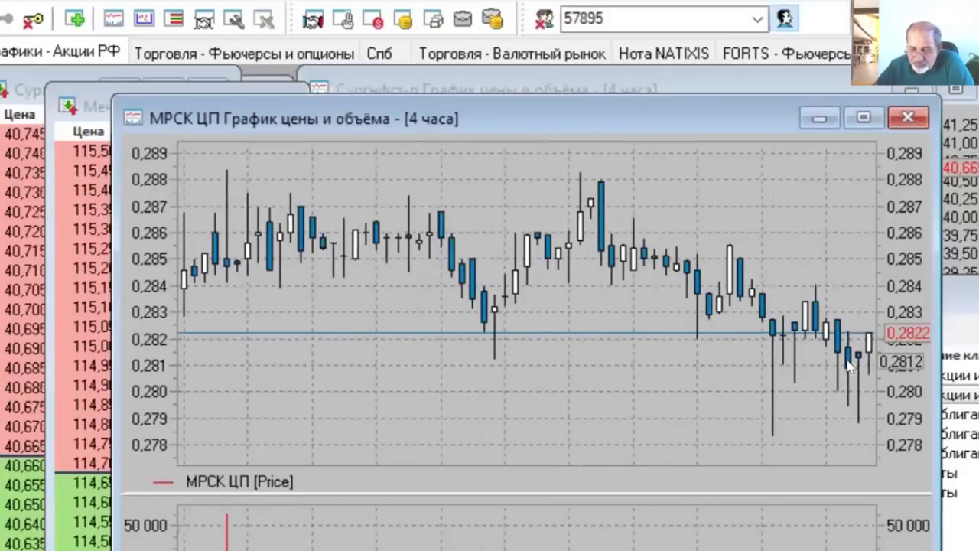
Open the order-book quotes for МРСК ЦП from its price chart
{"action": "mouse_move", "coordinate": [848, 366]}
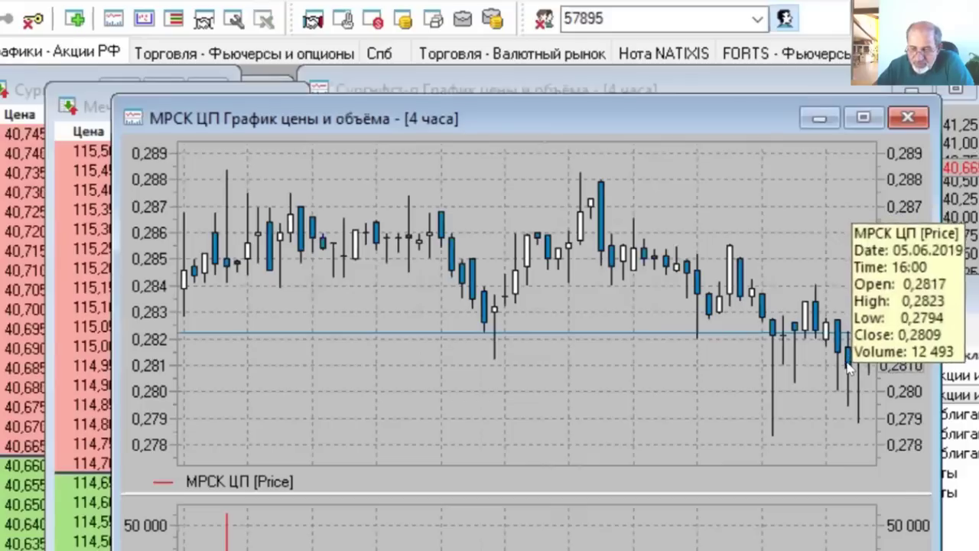
{"action": "right_click", "coordinate": [848, 366]}
{"action": "left_click", "coordinate": [868, 422]}
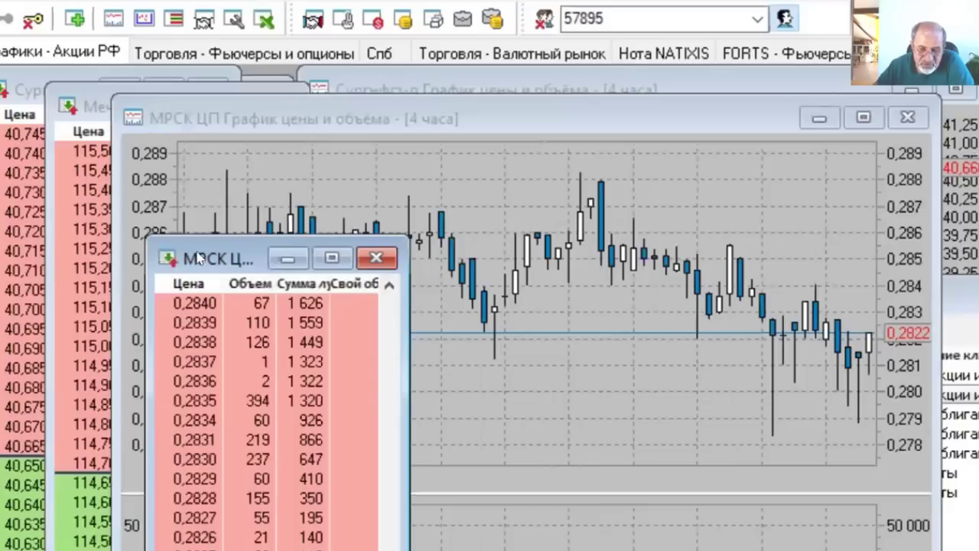
Open a new order form for МРСК ЦП from its order book, check the lot size, volume and commission, and close it without submitting
{"action": "left_click_drag", "start_coordinate": [197, 258], "coordinate": [144, 77]}
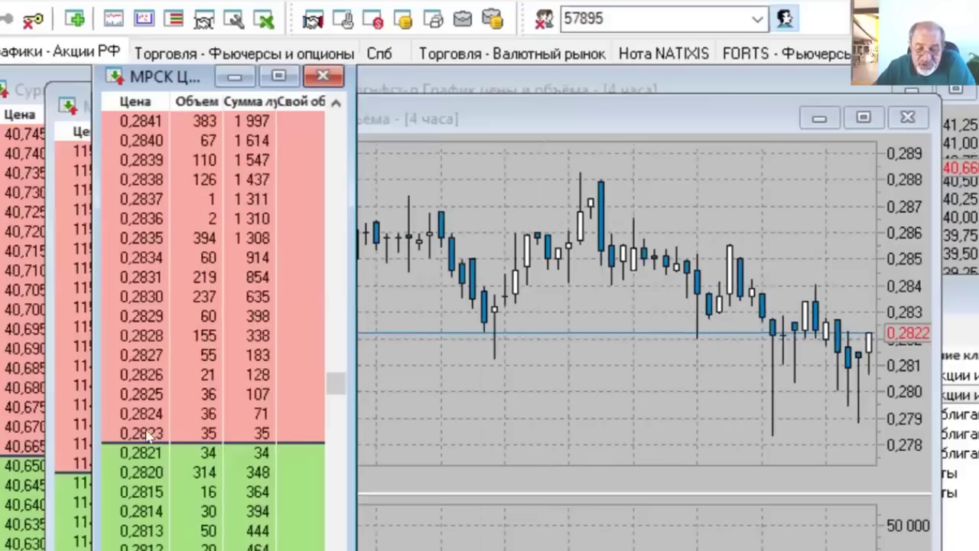
{"action": "left_click", "coordinate": [158, 434]}
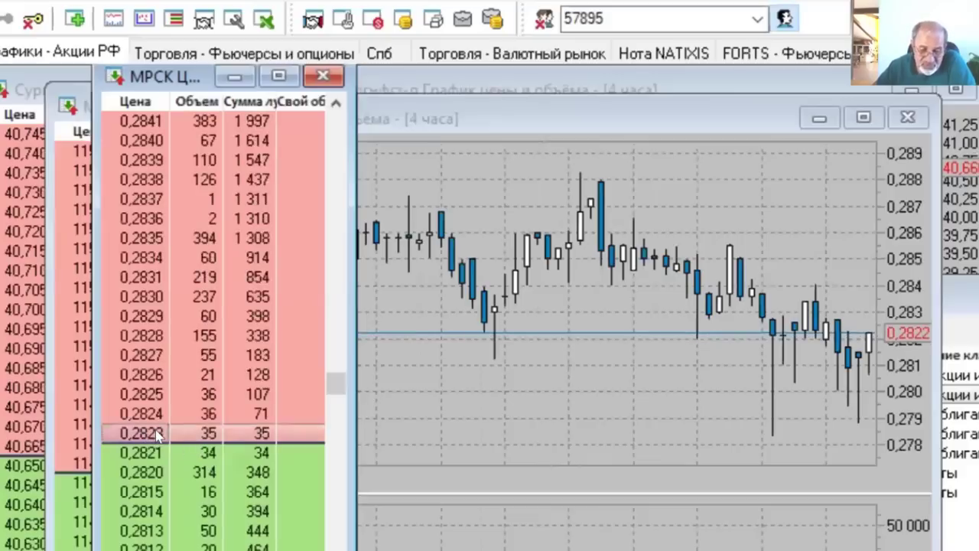
{"action": "right_click", "coordinate": [157, 434]}
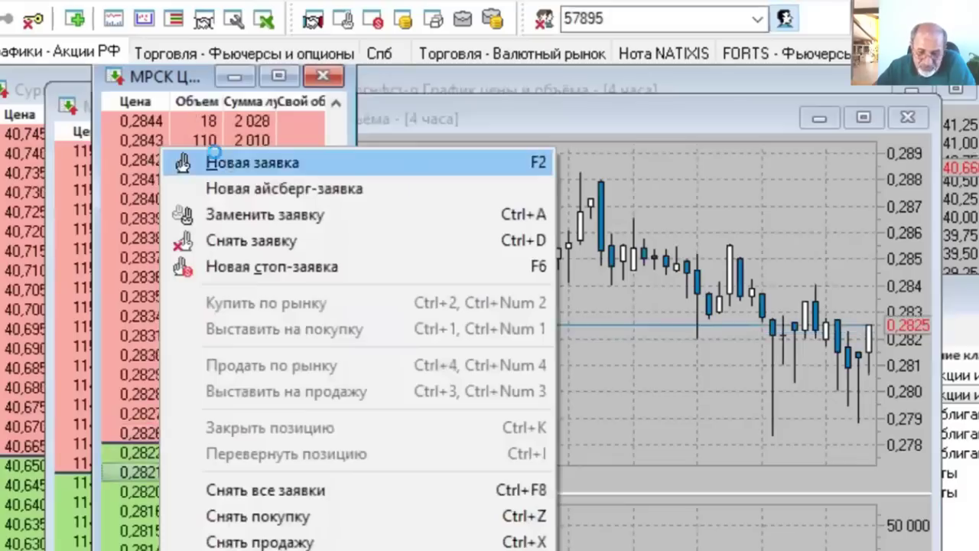
{"action": "left_click", "coordinate": [215, 161]}
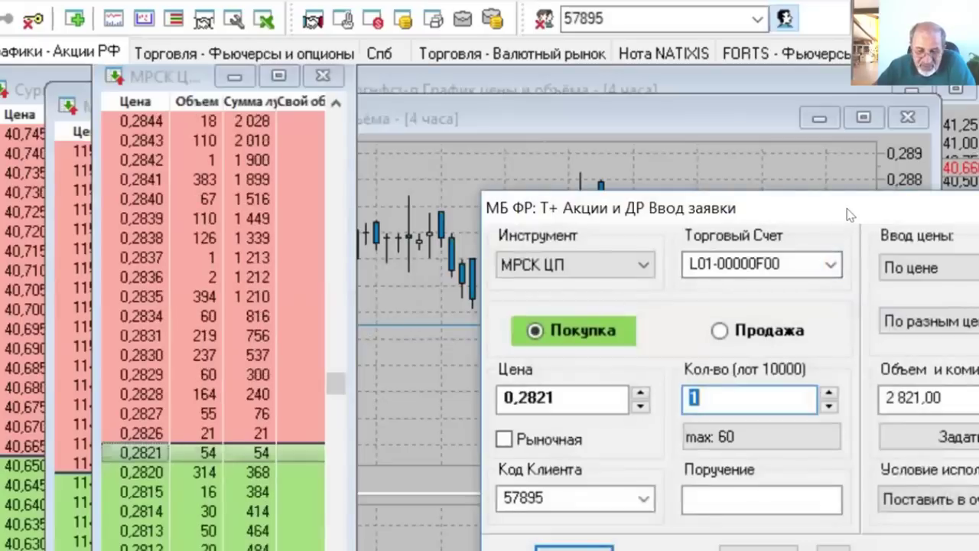
{"action": "left_click_drag", "start_coordinate": [849, 216], "coordinate": [632, 131]}
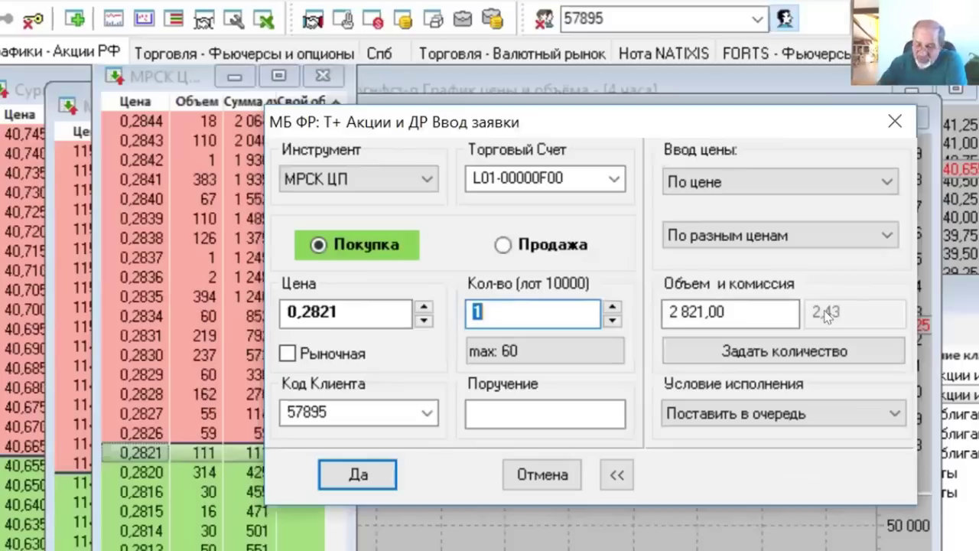
{"action": "left_click", "coordinate": [896, 120]}
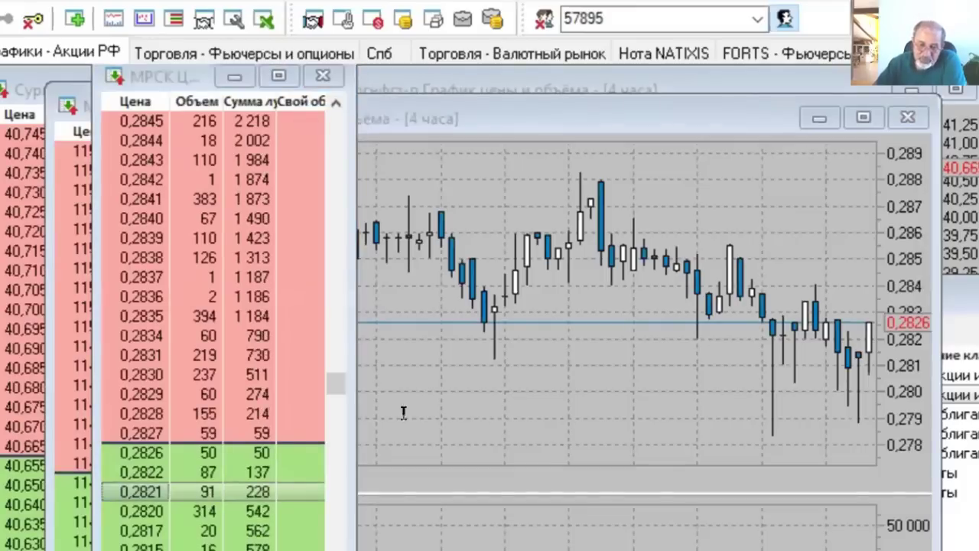
Annotate the lower part of the МРСК ЦП chart with the yield calculation 0,0407/0,2827=14,4%
{"action": "left_click", "coordinate": [378, 416]}
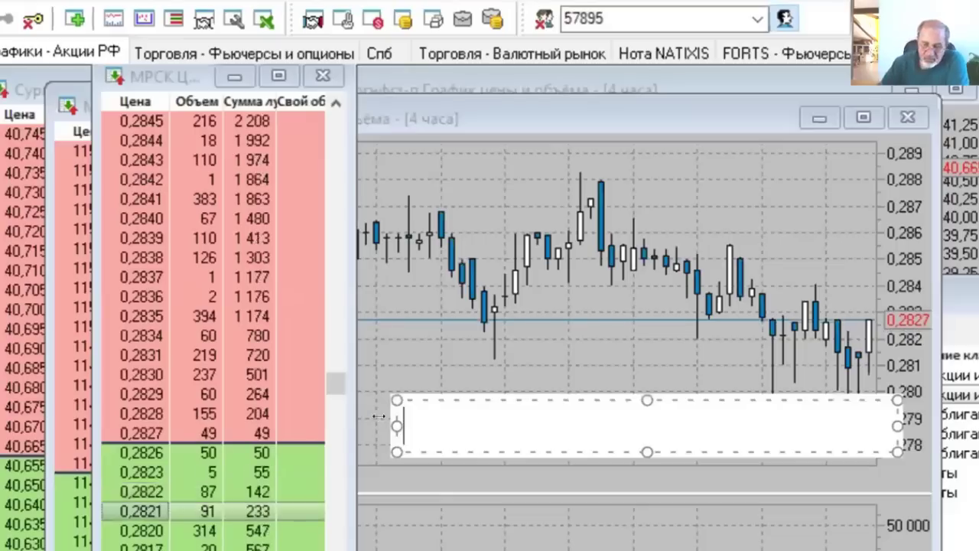
{"action": "type", "text": "0,040"}
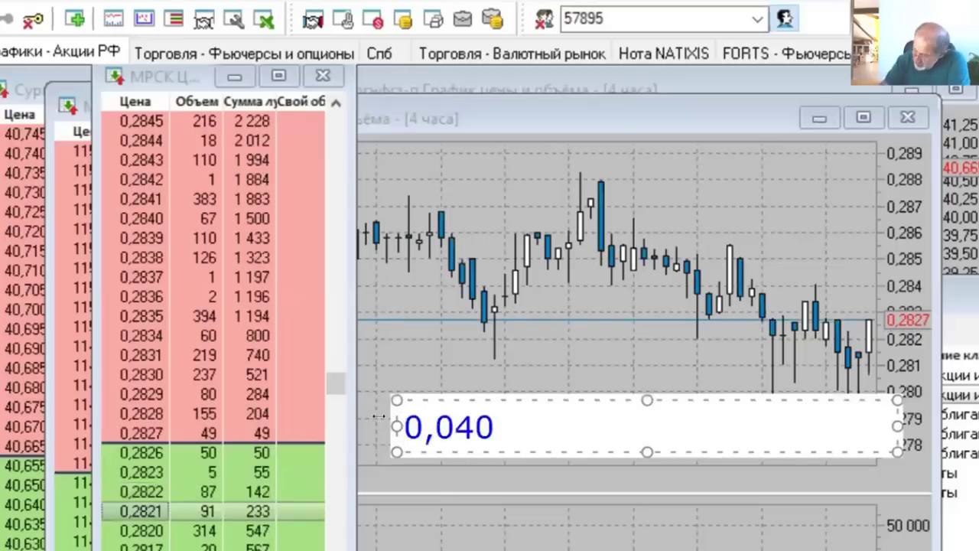
{"action": "type", "text": "7"}
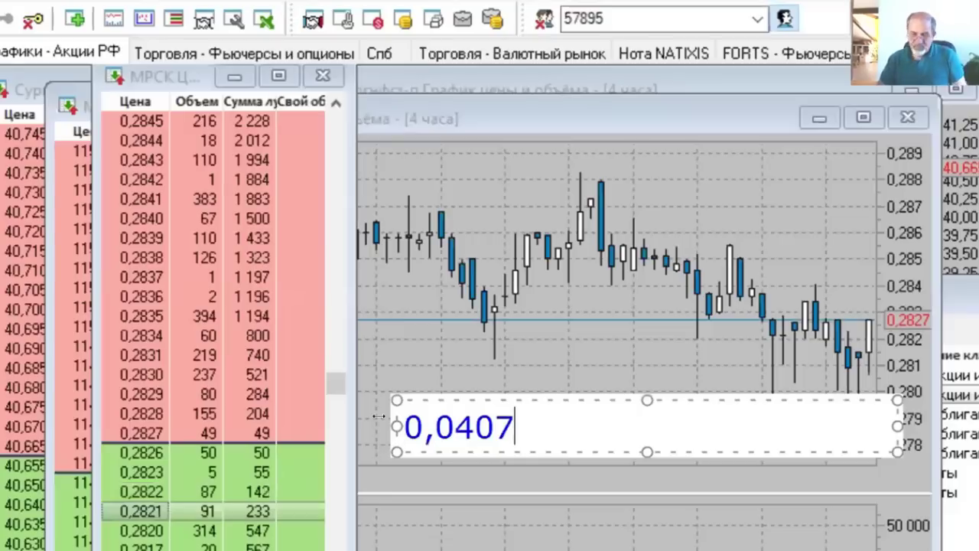
{"action": "type", "text": "/"}
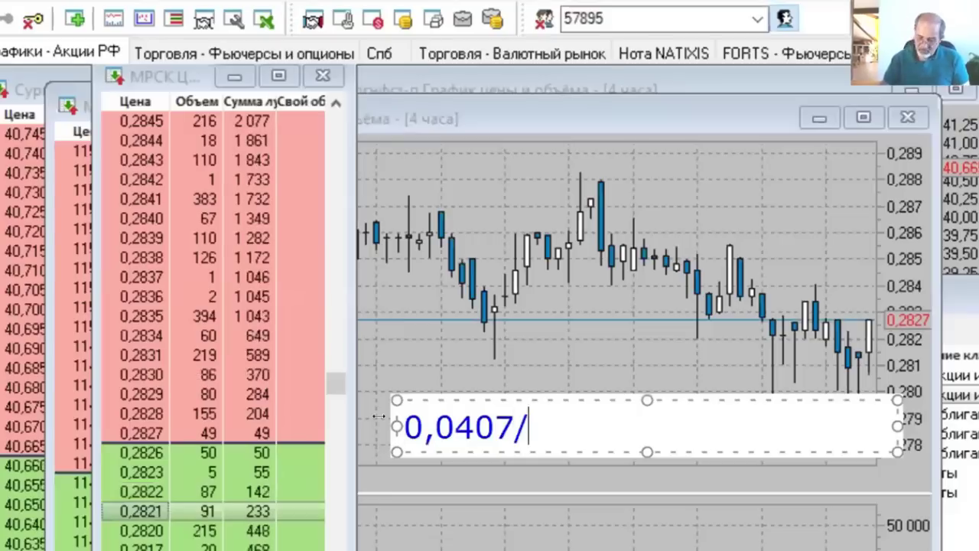
{"action": "type", "text": "0,"}
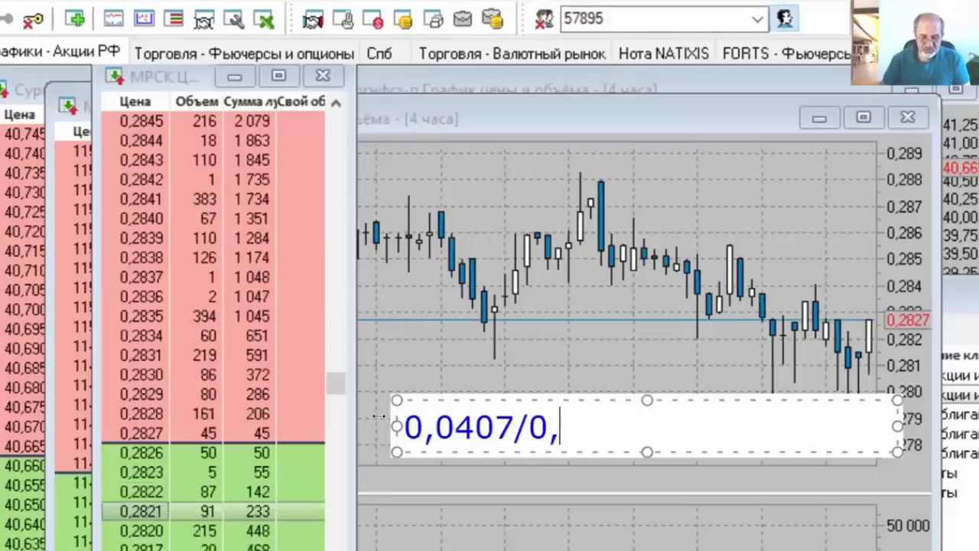
{"action": "type", "text": "28"}
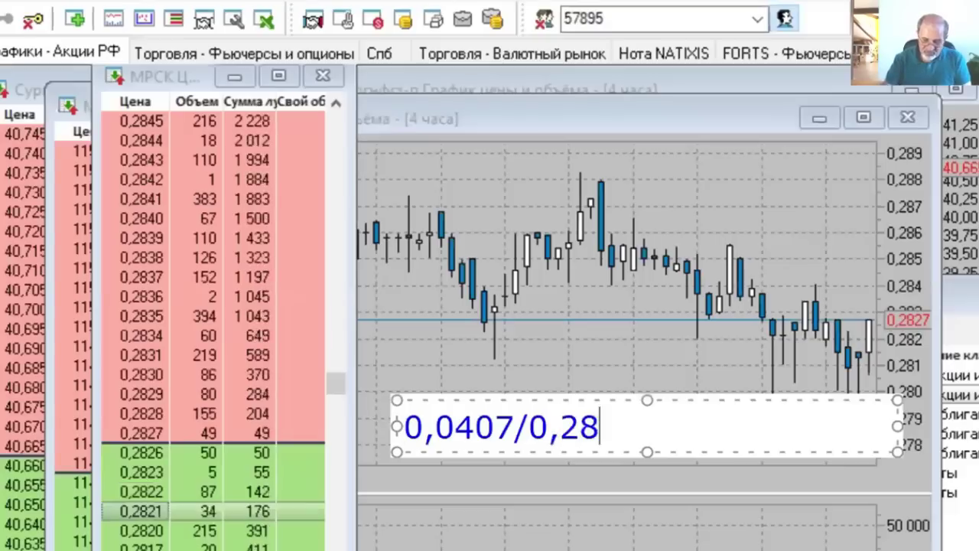
{"action": "type", "text": "27="}
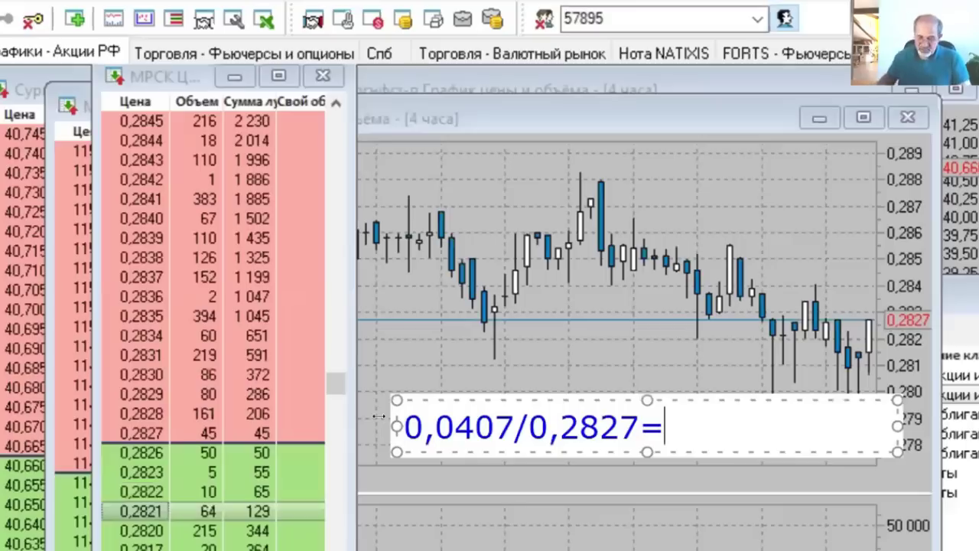
{"action": "type", "text": "14"}
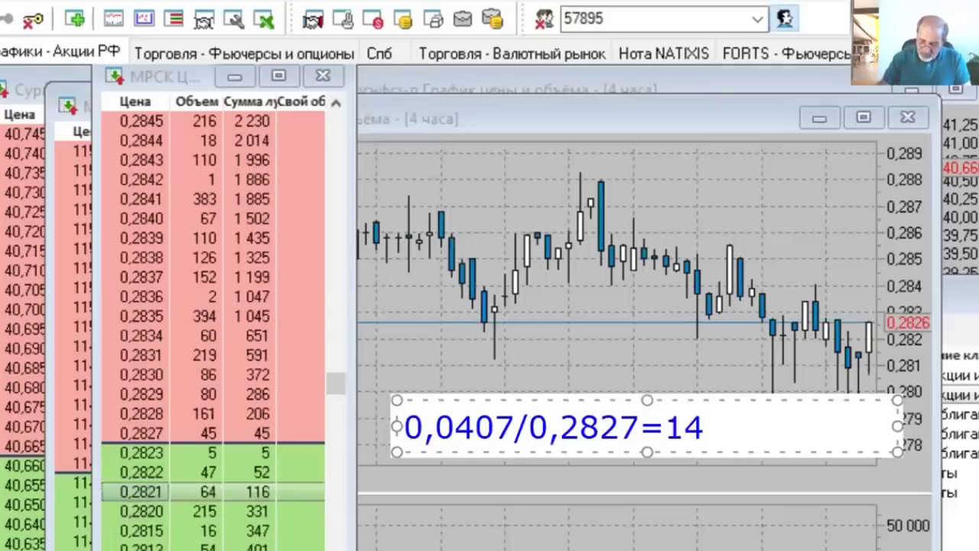
{"action": "type", "text": ",4%"}
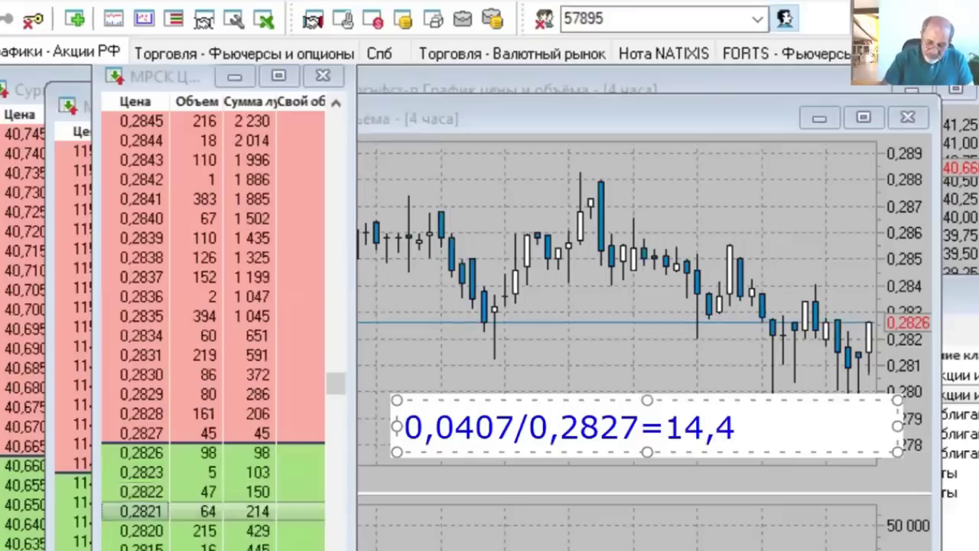